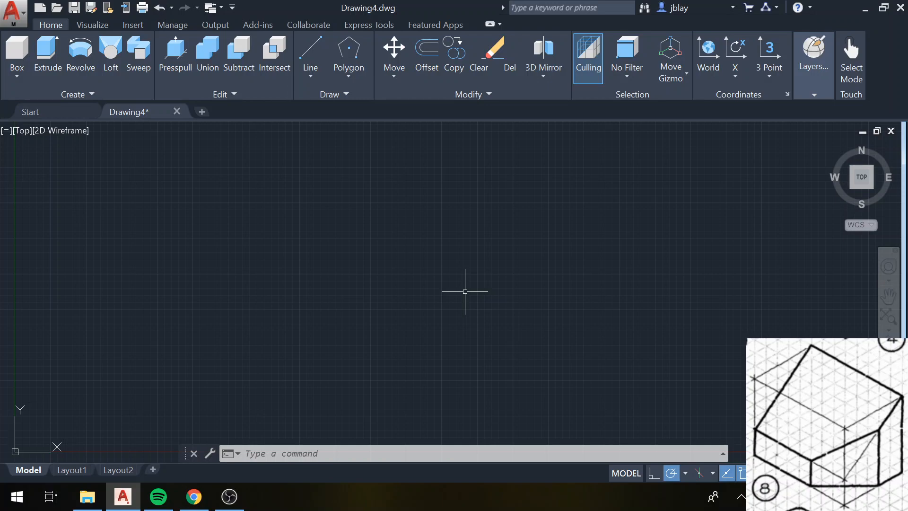
text(rec)
key(Return)
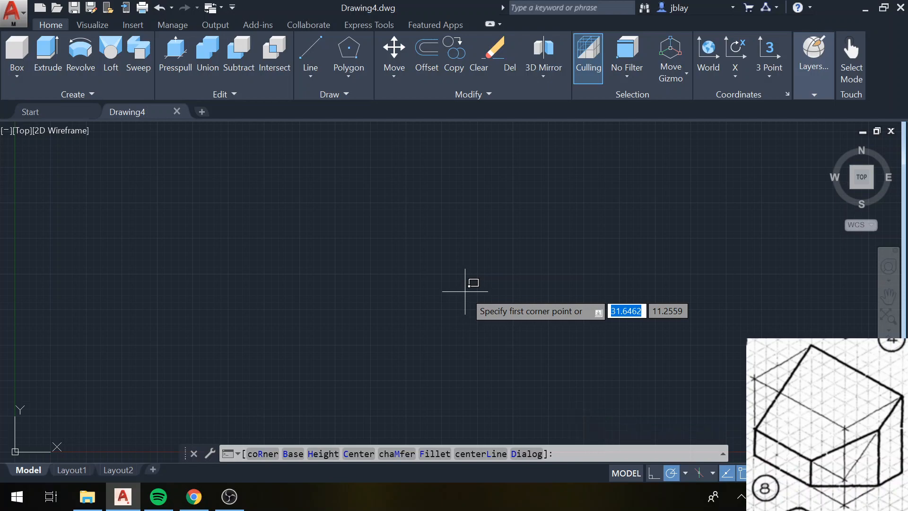
key(Escape)
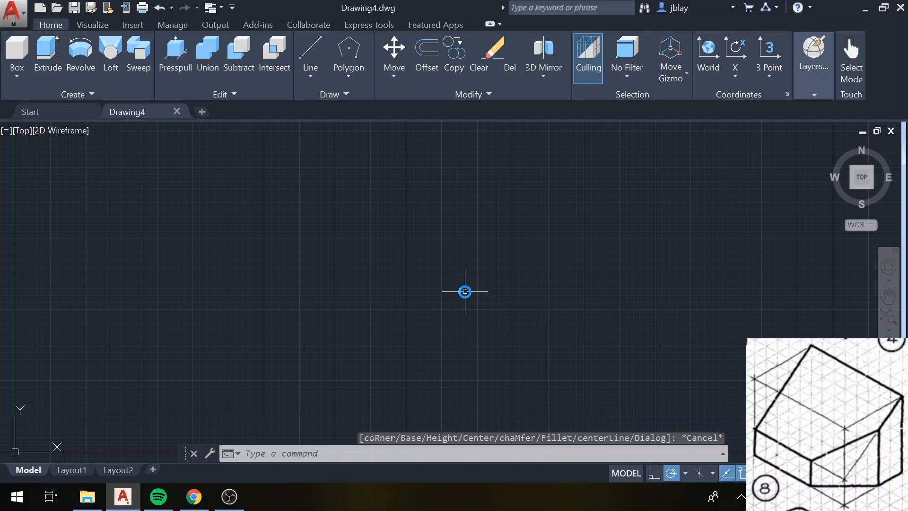
- Draw a rectangle from the origin 0,0, 1.25 units wide along X and 0.5 high along Y
text(rec)
key(Return)
text(0,0)
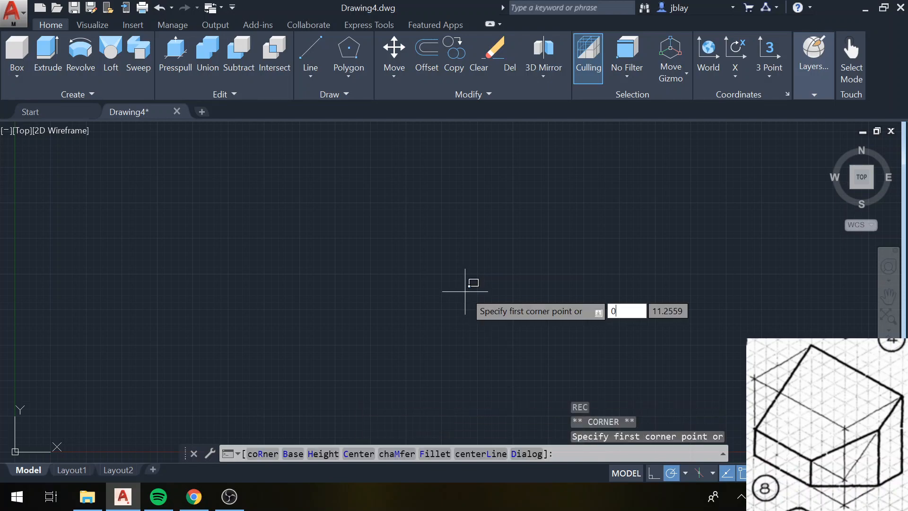
key(Return)
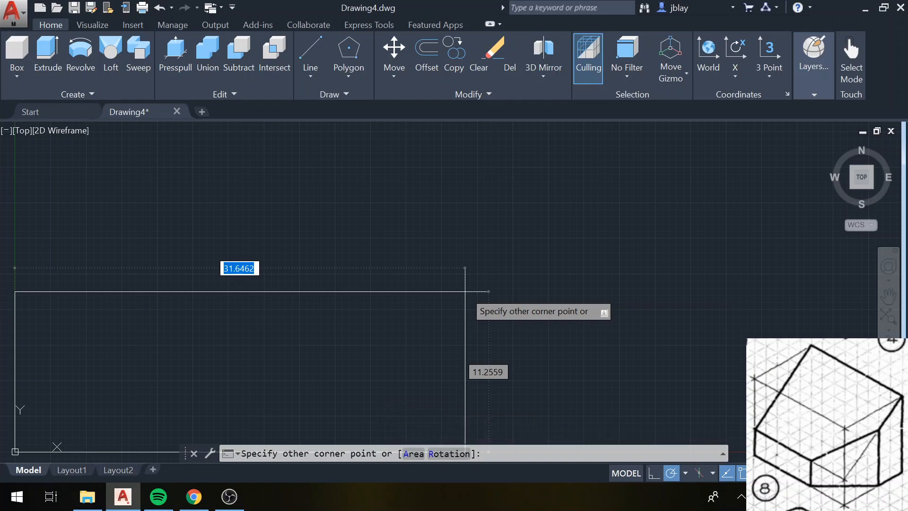
key(Tab)
text(.)
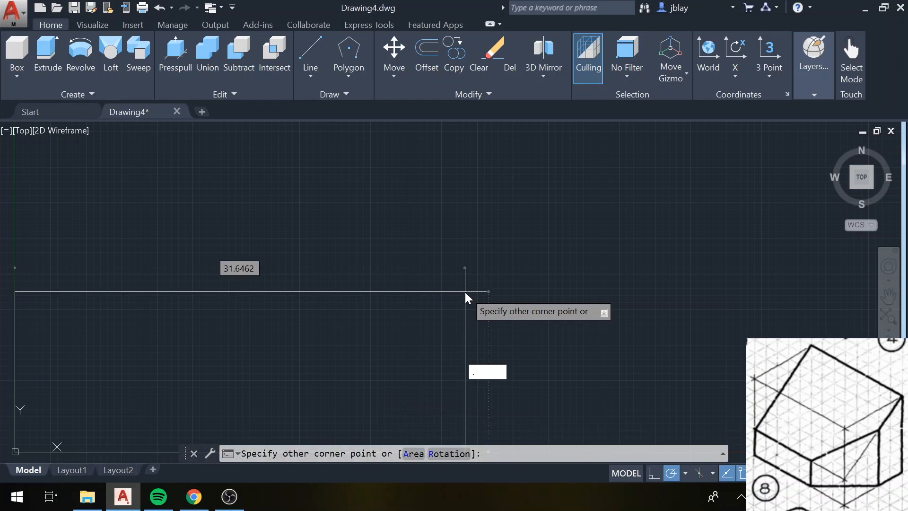
text(5)
key(Tab)
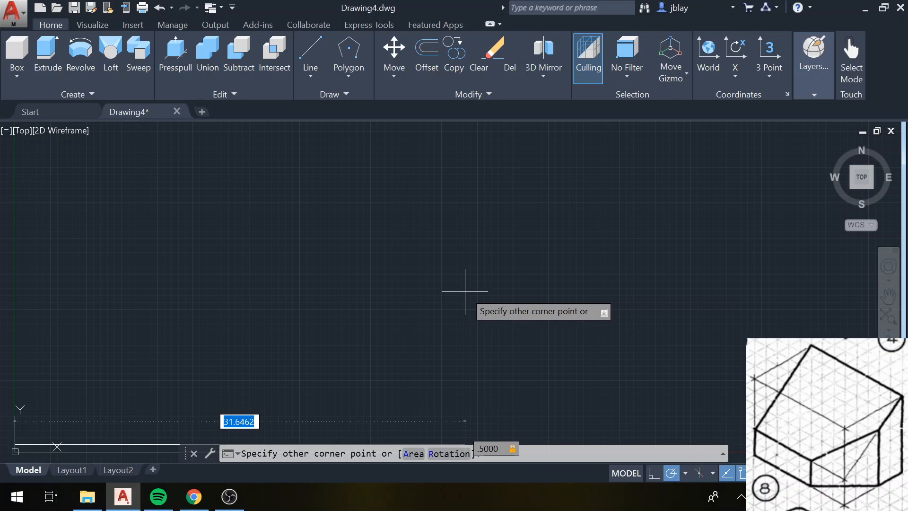
text(5)
key(BackSpace)
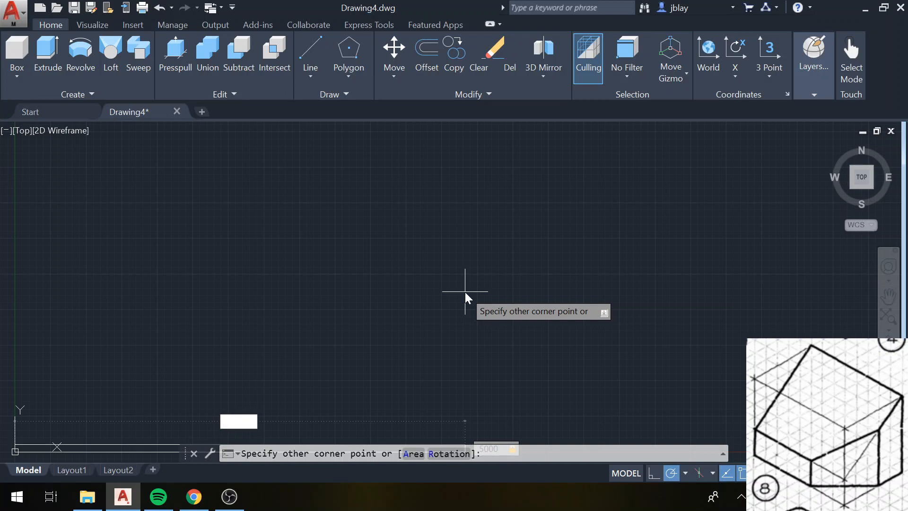
text(1.25)
key(Return)
- Create a new UCS with its origin offset 0,0,-.75 below the rectangle's corner, keeping the existing X and Y directions
middle_drag(101, 427, 494, 204)
scroll(426, 208, up, 8)
middle_drag(421, 163, 316, 288)
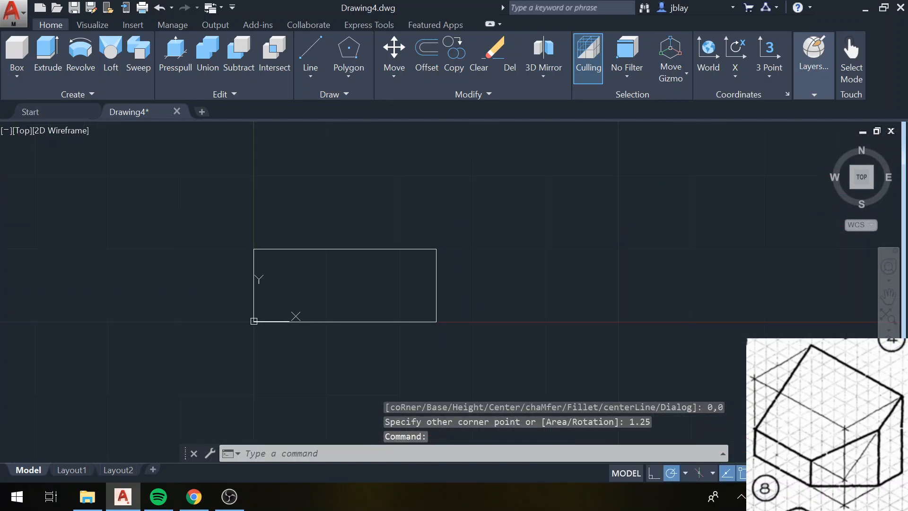
middle_drag(392, 262, 363, 292)
shift+middle_drag(466, 236, 509, 193)
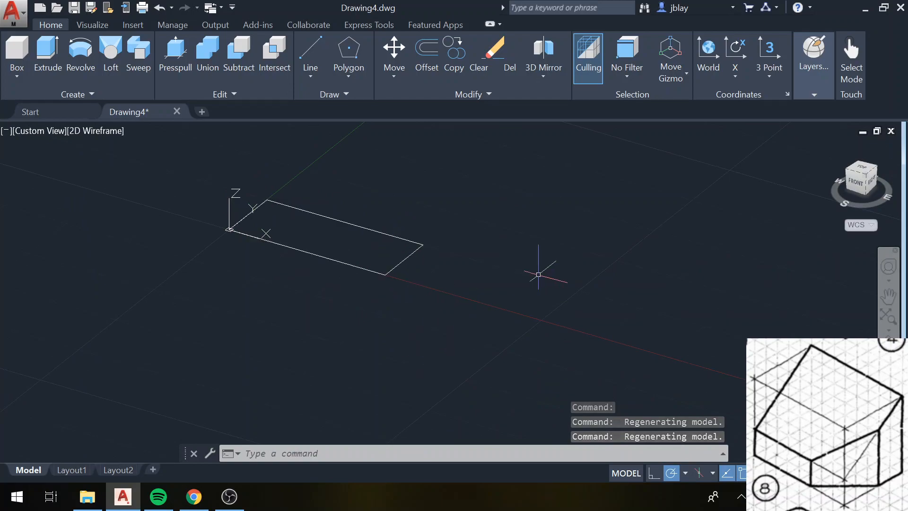
click(862, 228)
click(859, 254)
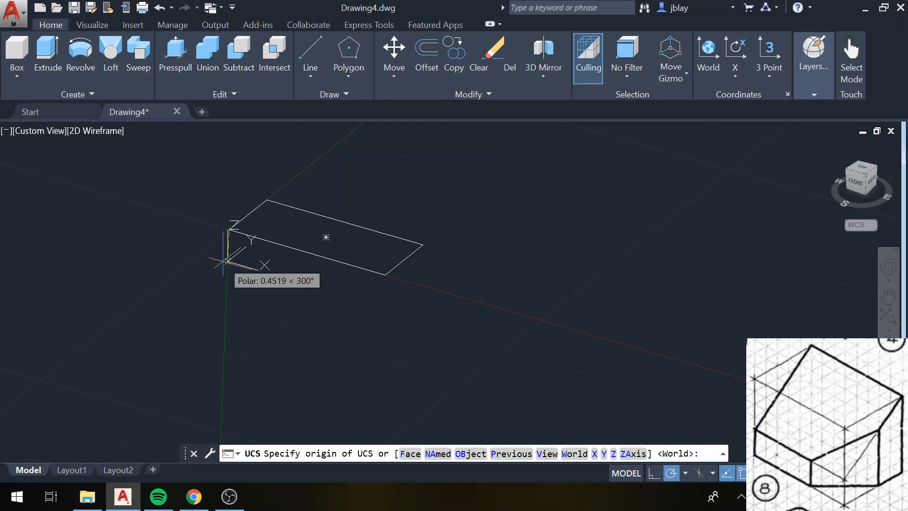
text(0)
key(Tab)
text(0)
key(Tab)
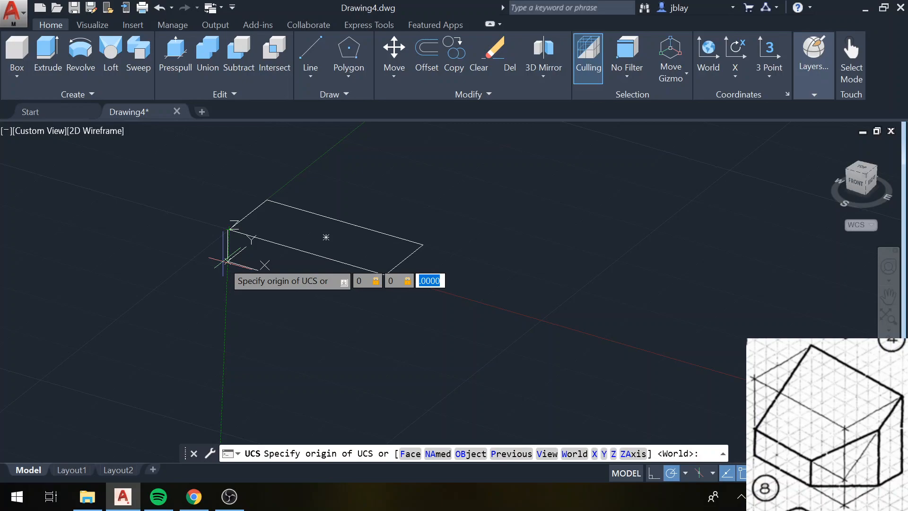
text(-)
text(.75)
key(Return)
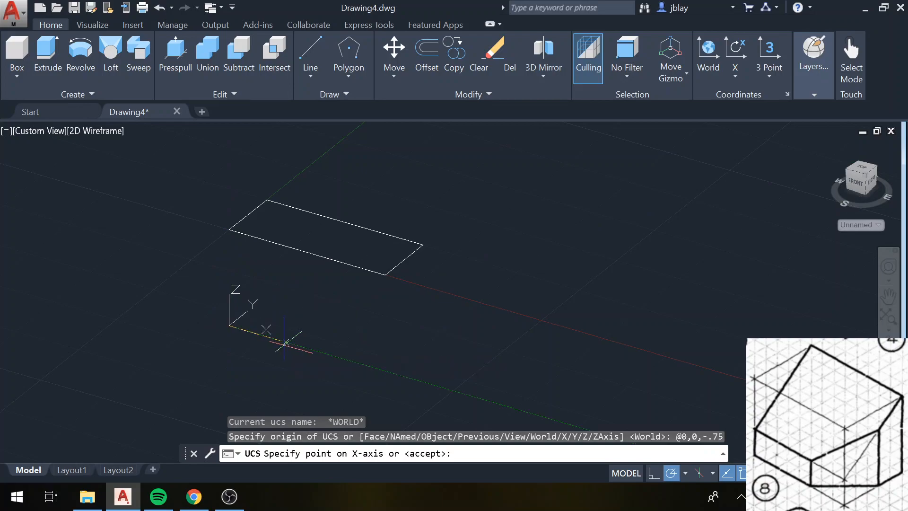
click(290, 348)
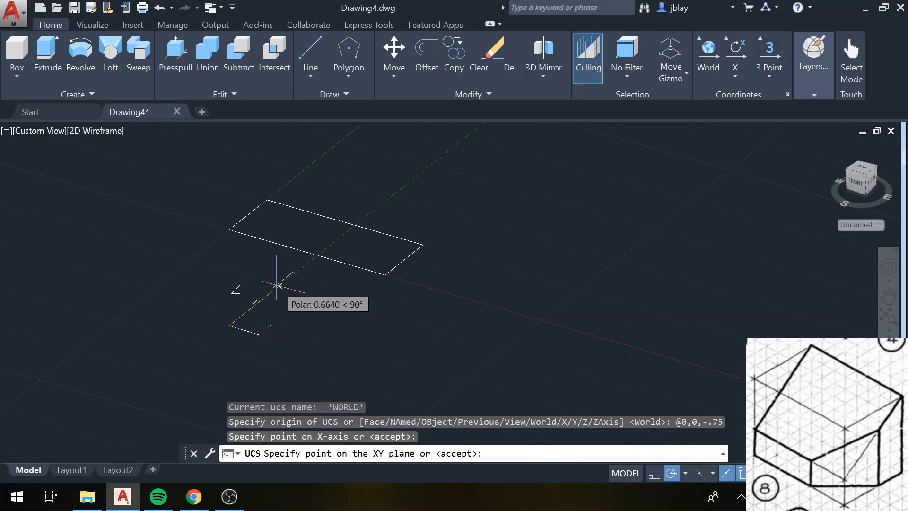
click(276, 285)
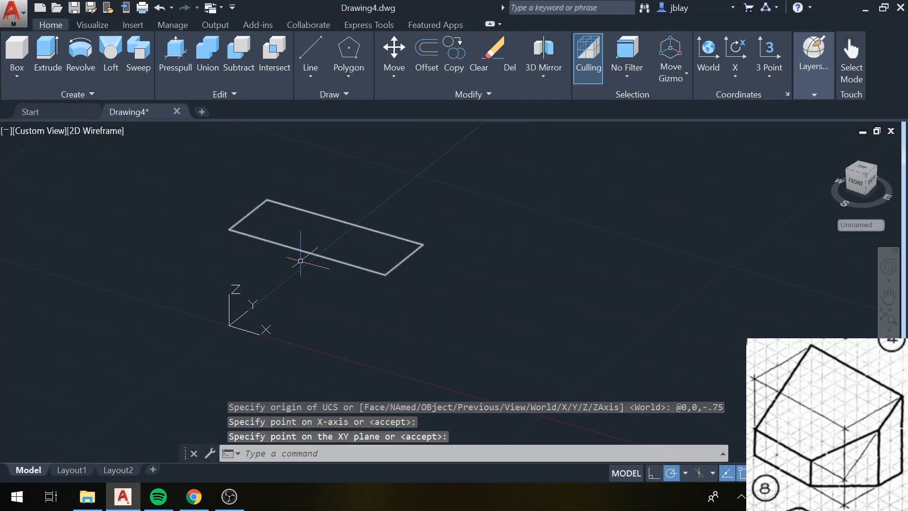
scroll(491, 307, down, 4)
mouse_move(504, 312)
shift+middle_down()
mouse_move(501, 257)
mouse_move(503, 273)
mouse_move(512, 249)
mouse_move(512, 272)
mouse_move(497, 229)
mouse_move(504, 297)
shift+middle_up()
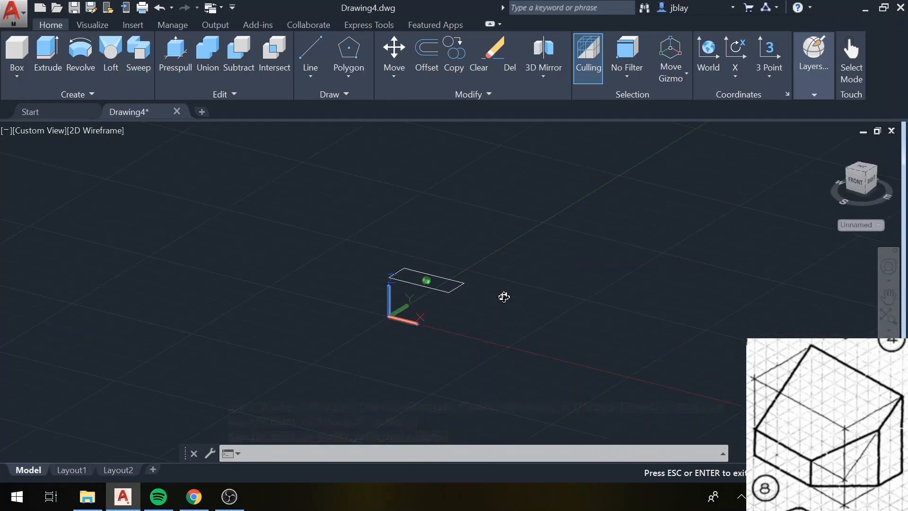
key(Escape)
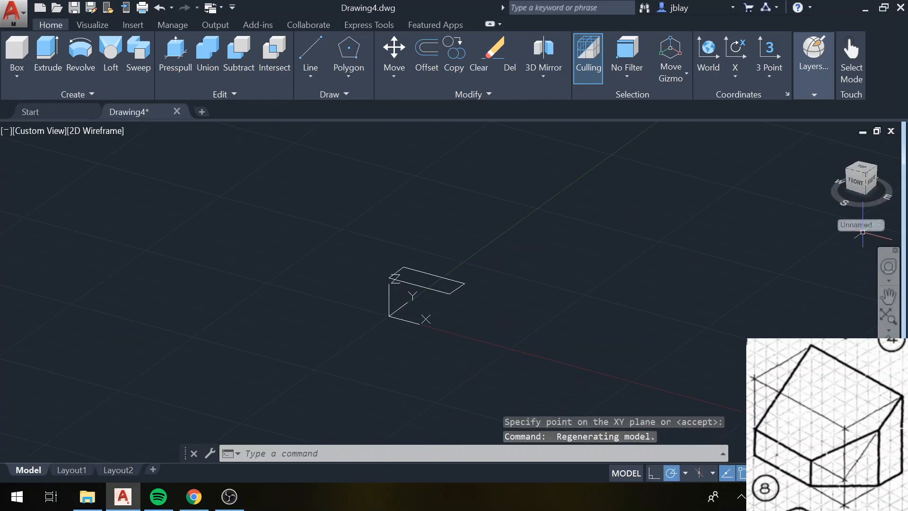
click(870, 225)
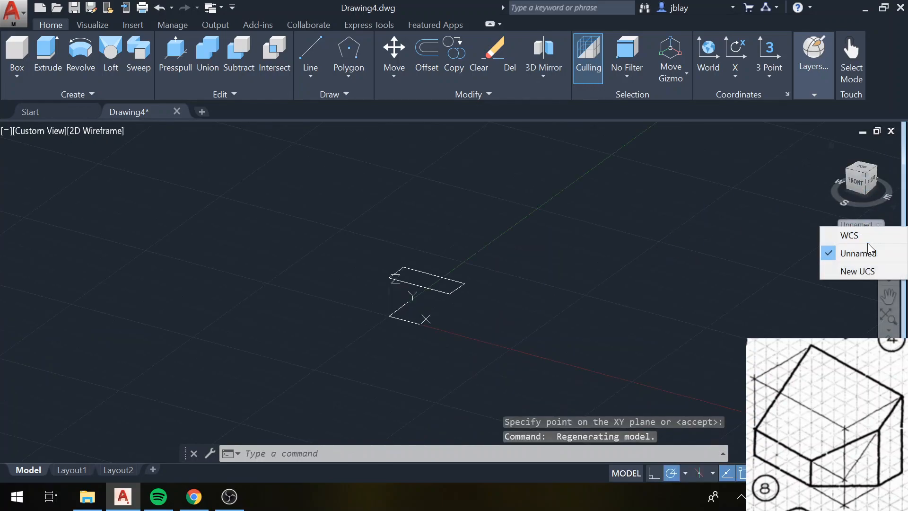
click(700, 223)
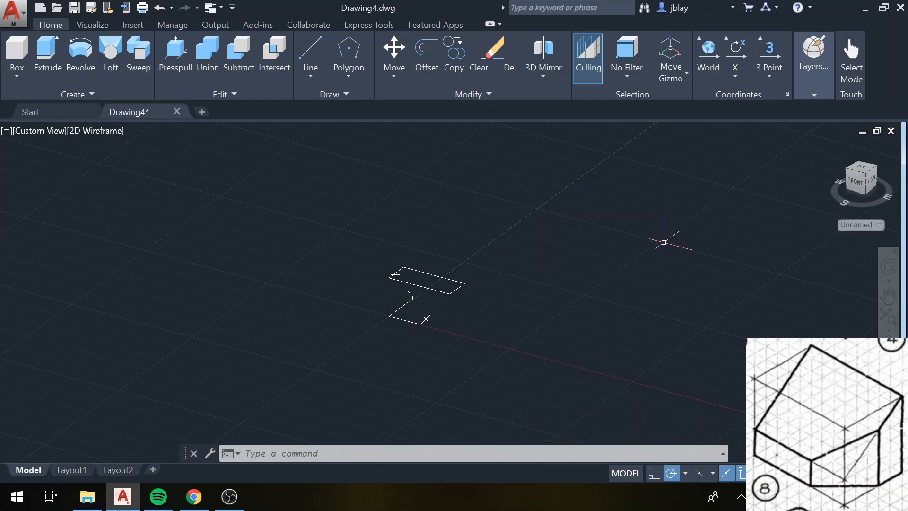
- In top view, draw a rectangle on the lowered UCS plane from 0,0, 2 units wide and 1.125 high
shift+middle_drag(480, 327, 494, 355)
click(863, 175)
middle_drag(709, 284, 579, 343)
text(rec)
key(Return)
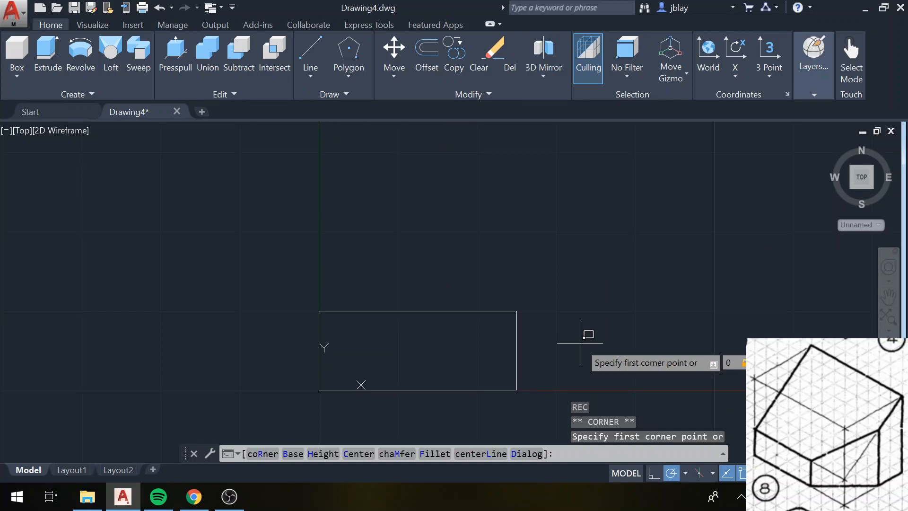
text(0,0)
key(Return)
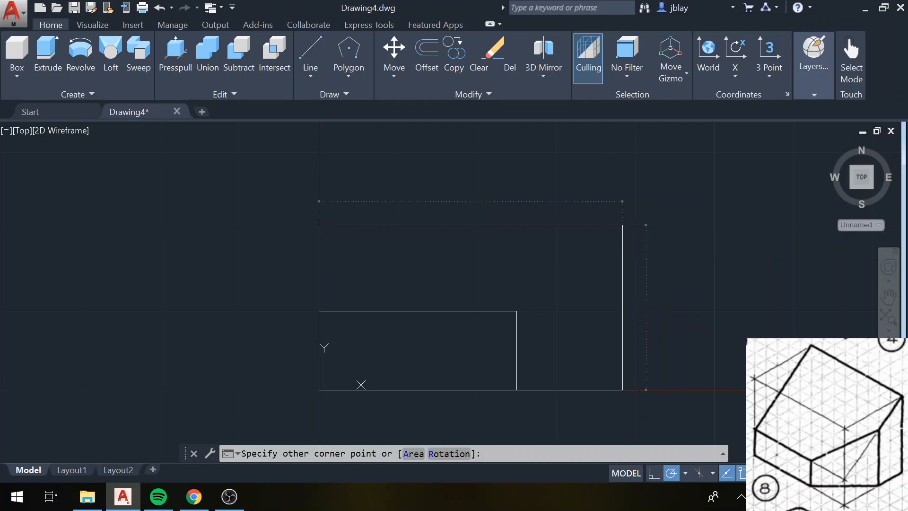
key(Tab)
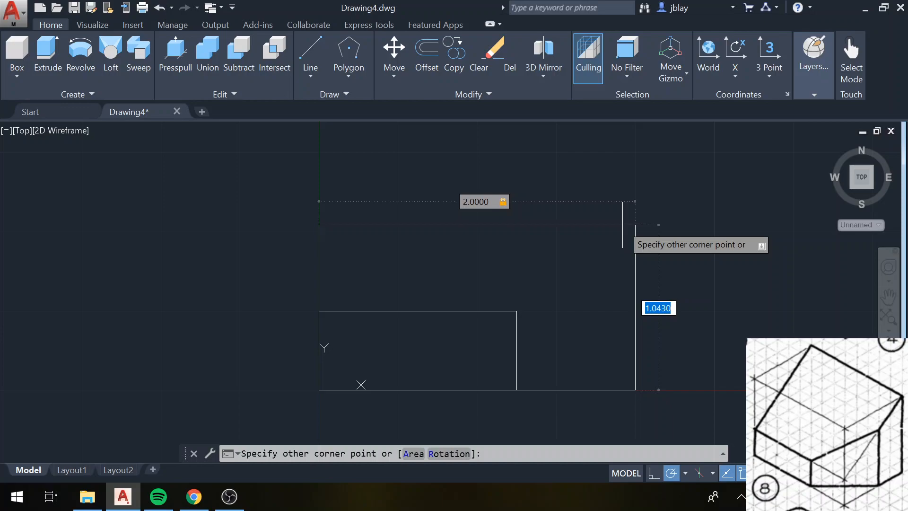
text(1.125)
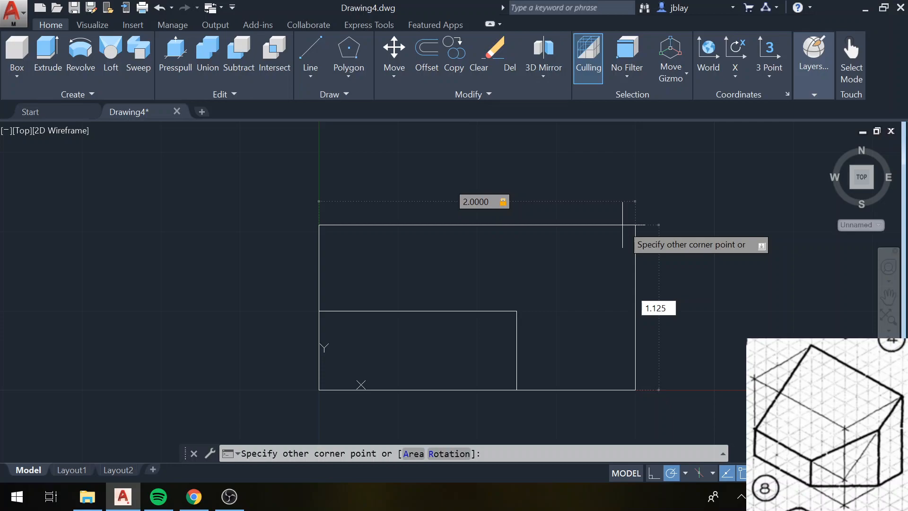
key(Return)
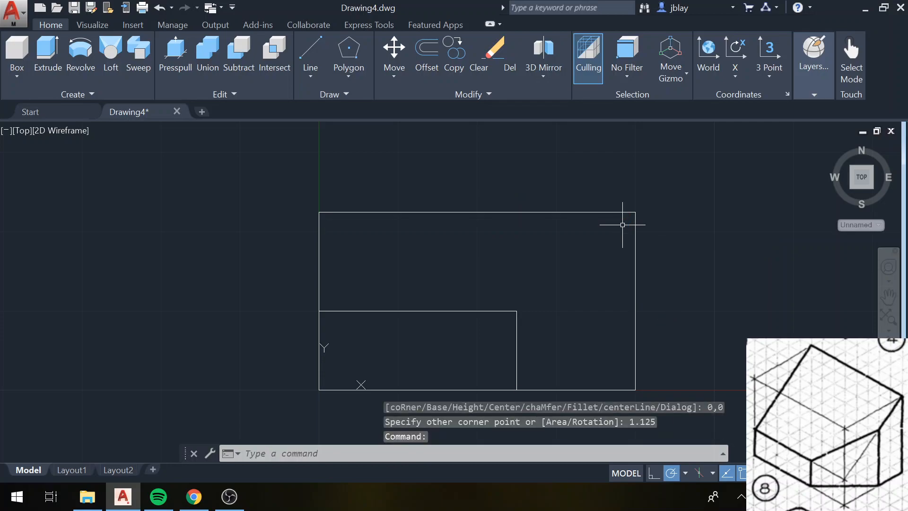
- In top view, draw another rectangle on the lowered plane from 0,0, 2 units wide and 1.5 high
shift+middle_drag(665, 268, 743, 293)
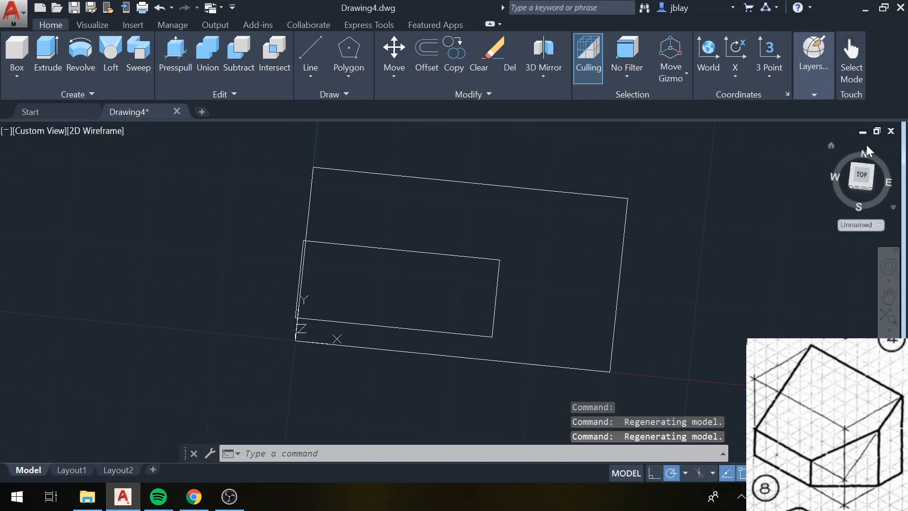
click(861, 177)
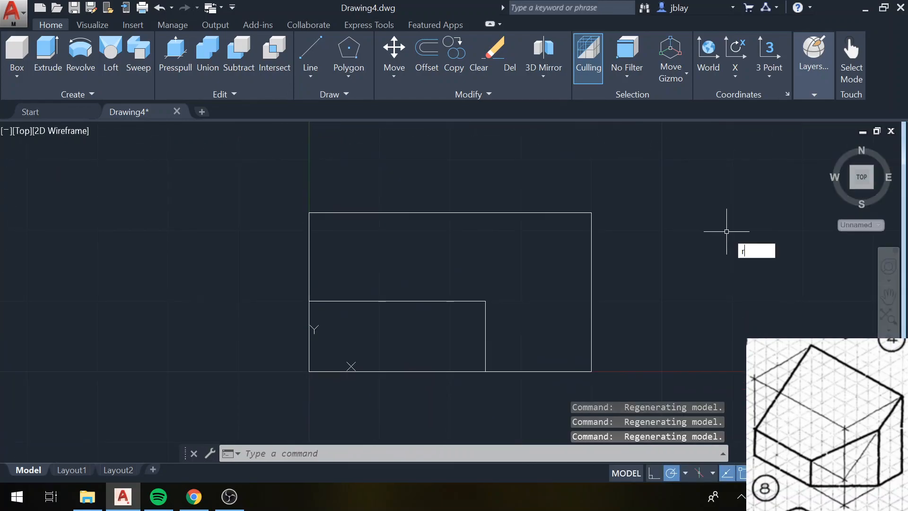
key(Return)
text(0,0)
key(Return)
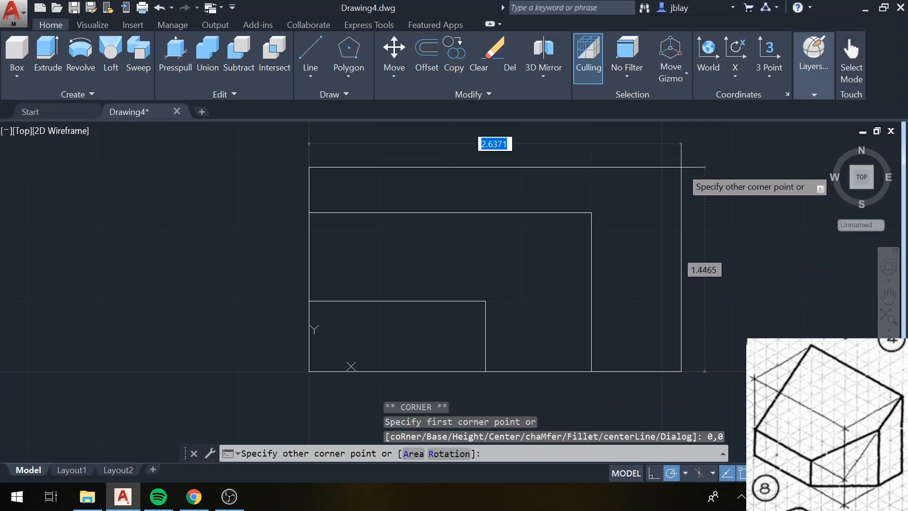
text(2)
key(Tab)
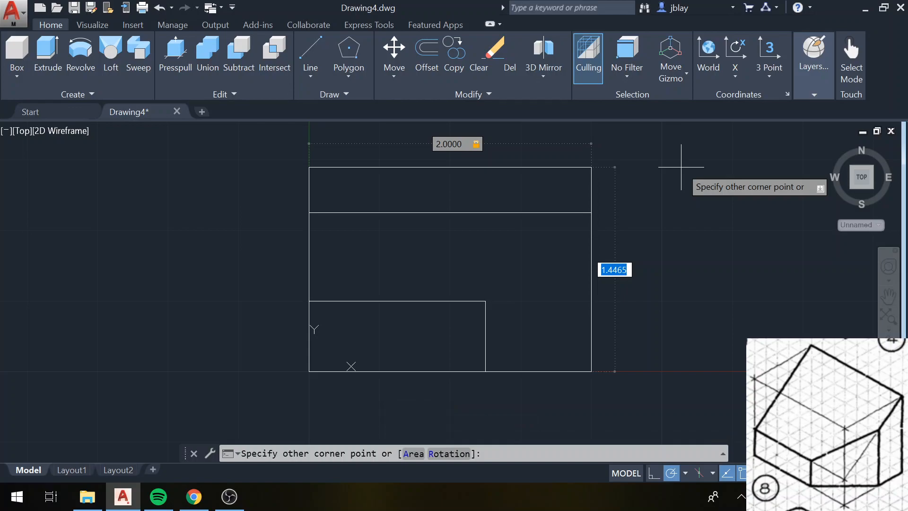
text(1)
key(Return)
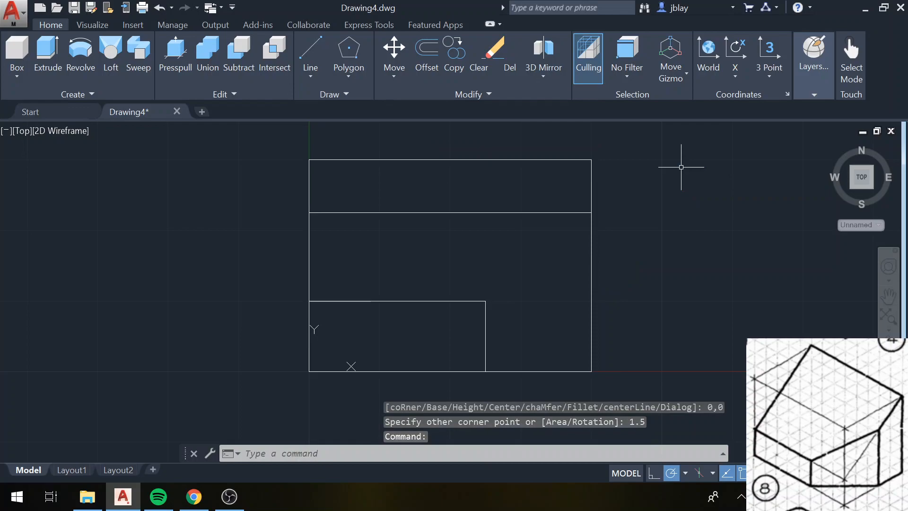
- Undo the 2 by 1.5 rectangle, keeping the 2 by 1.125 one on the lowered plane
shift+middle_drag(699, 254, 654, 187)
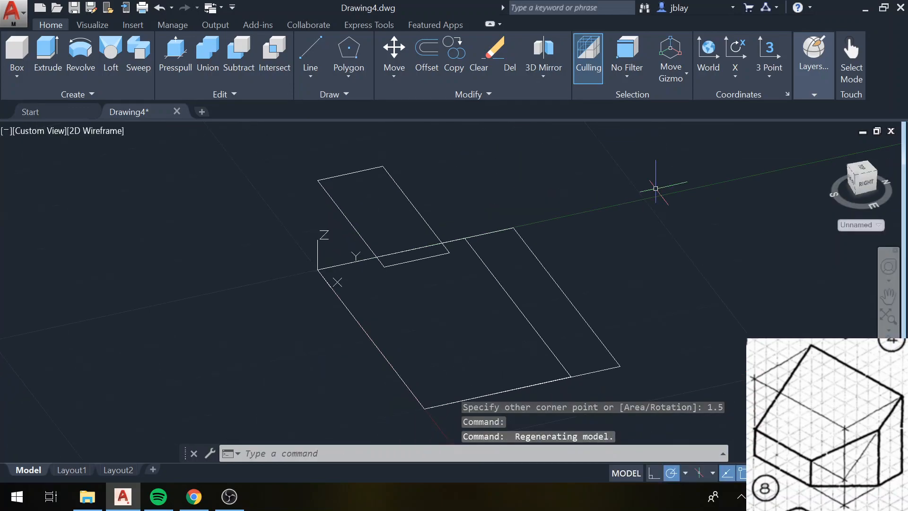
key(ctrl+z)
key(ctrl+z)
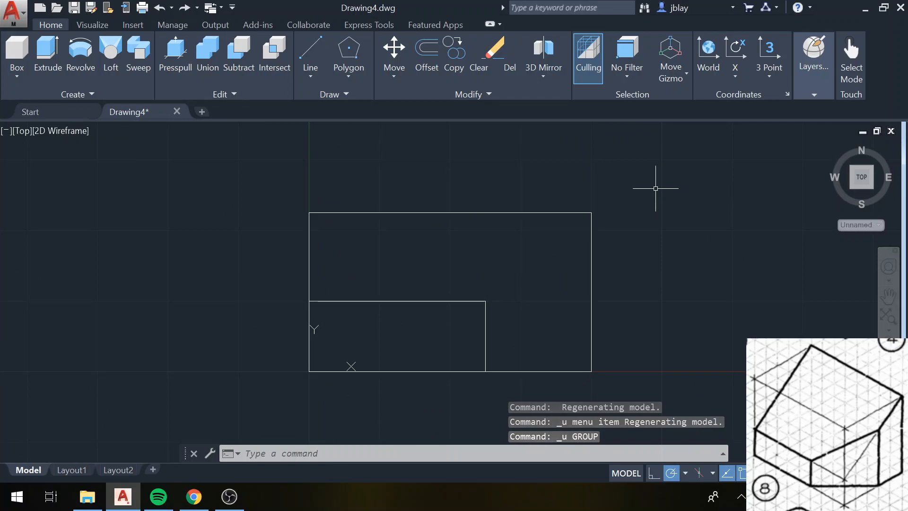
key(ctrl+y)
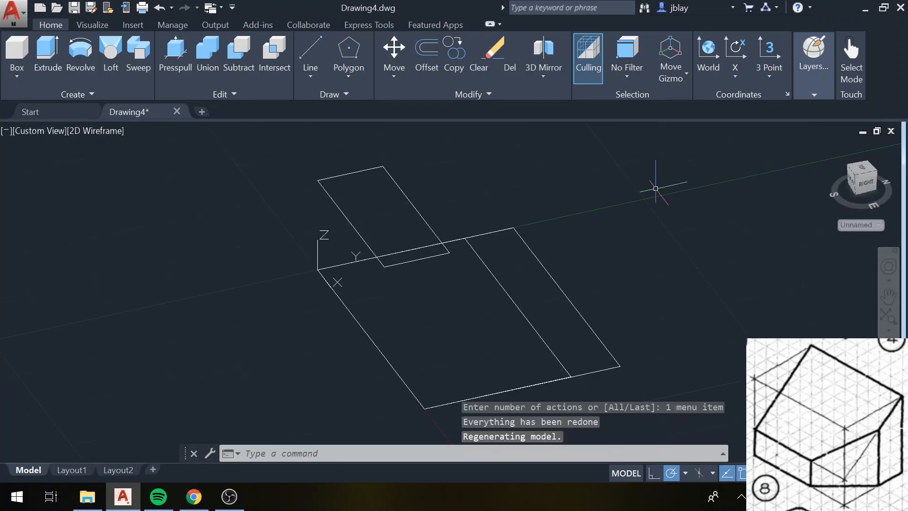
shift+middle_drag(665, 336, 668, 296)
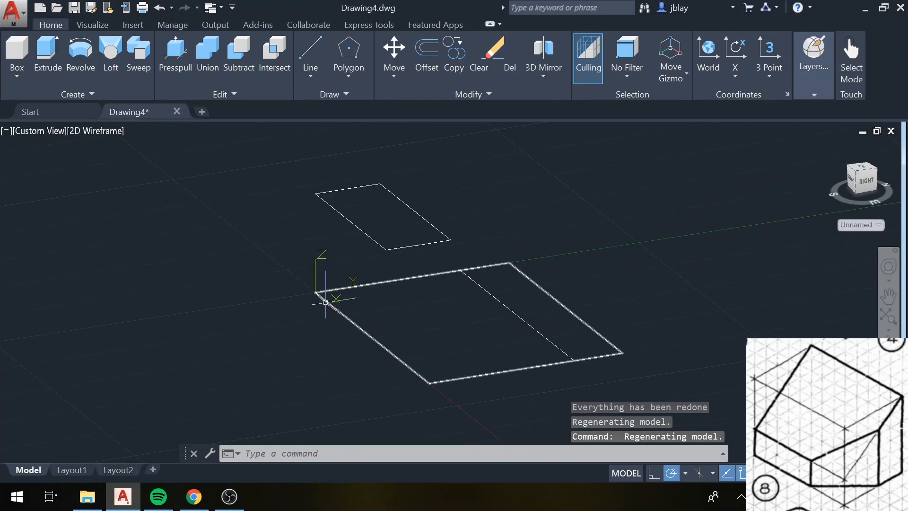
key(ctrl+z)
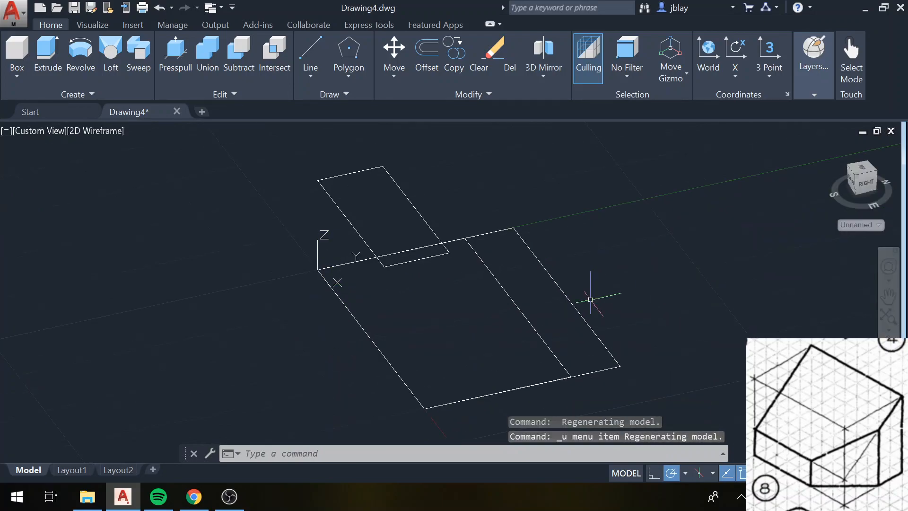
key(ctrl+z)
key(ctrl+z)
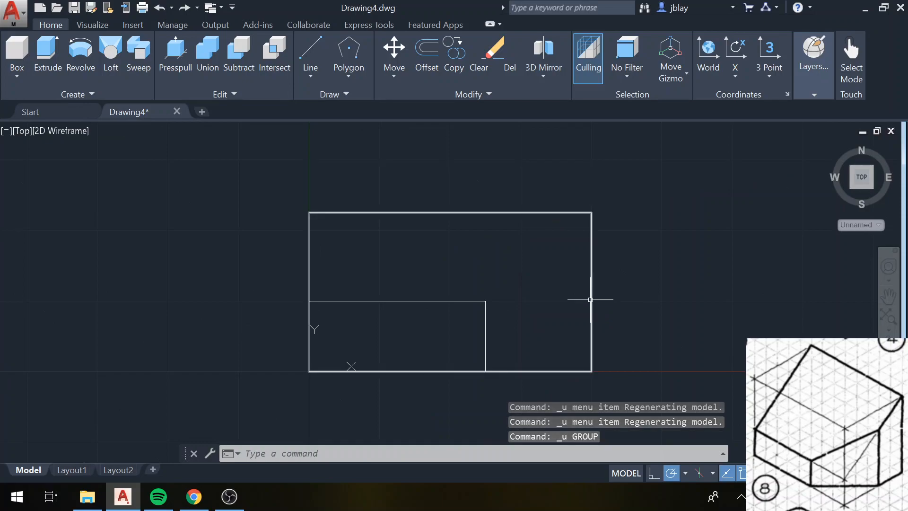
shift+middle_drag(640, 308, 591, 218)
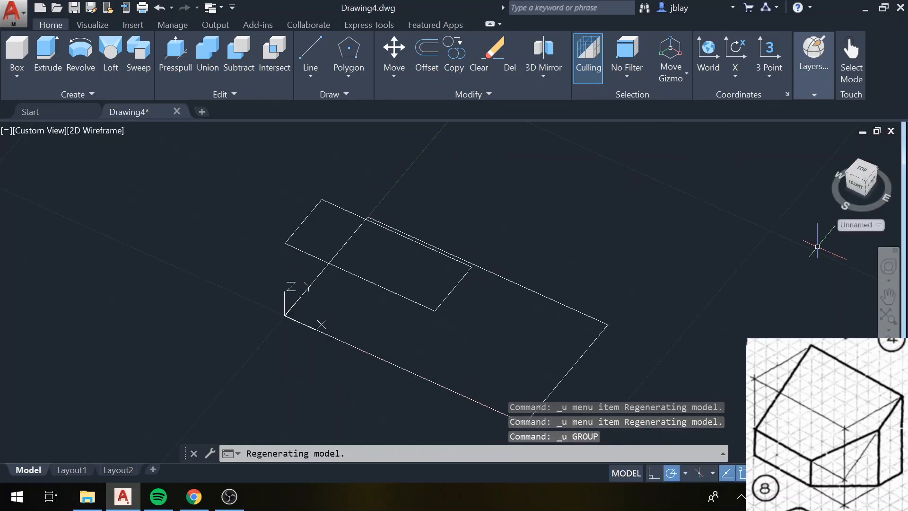
click(869, 224)
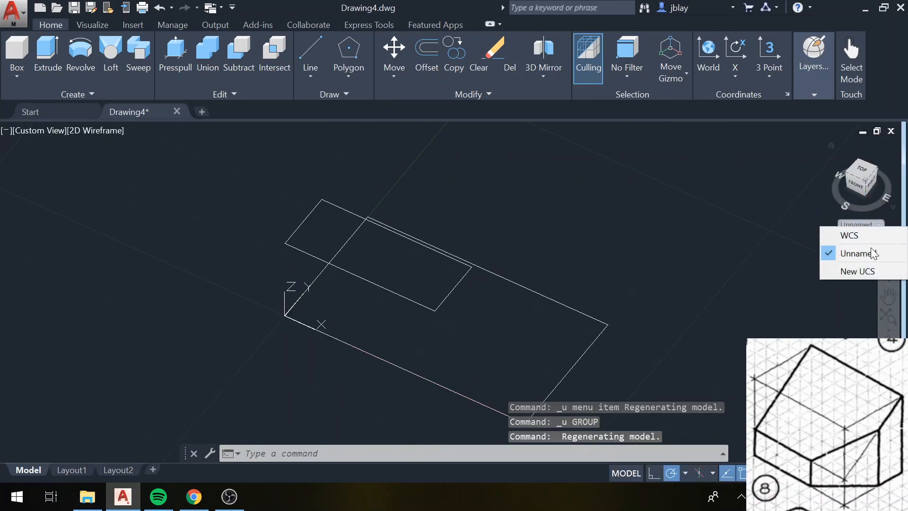
click(868, 268)
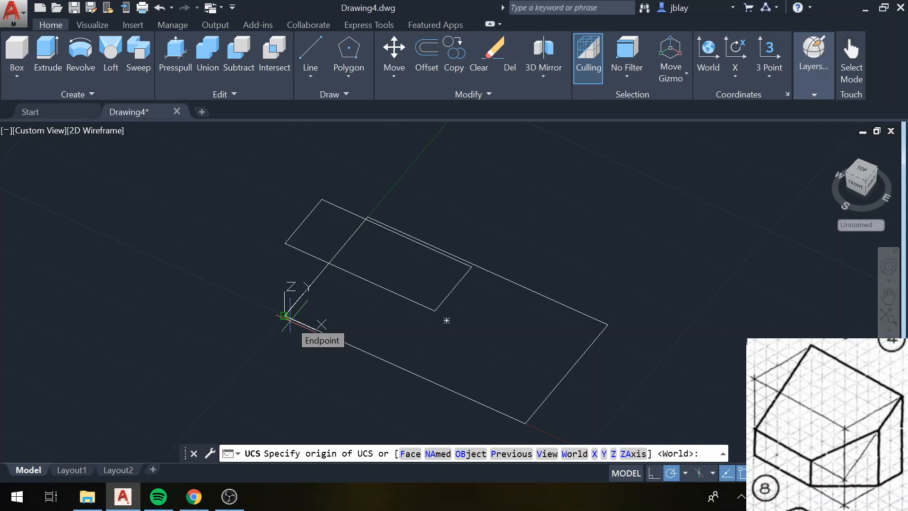
text(0)
key(Tab)
text(0)
key(Tab)
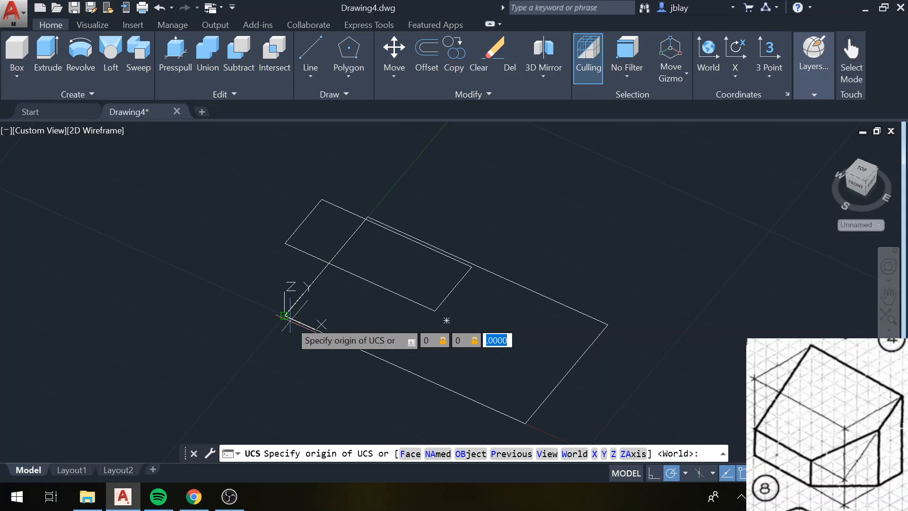
text(-2)
key(Return)
scroll(355, 347, down, 4)
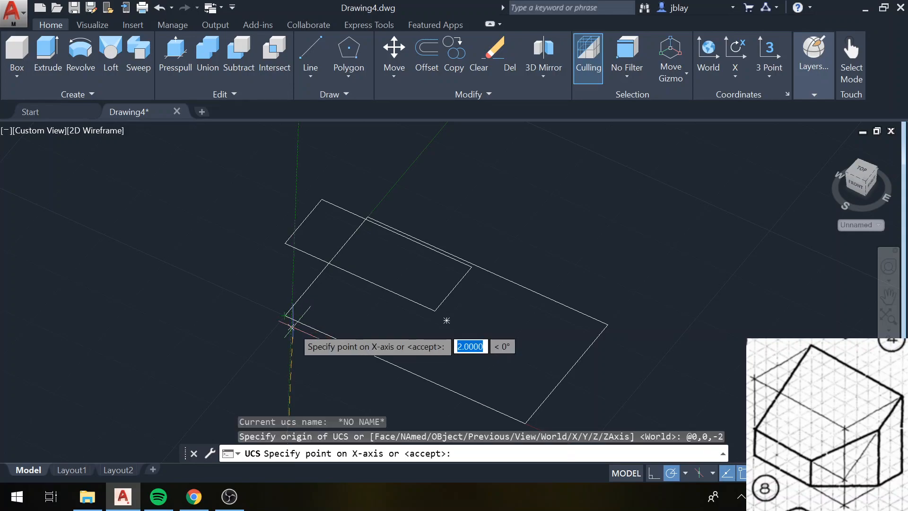
key(Escape)
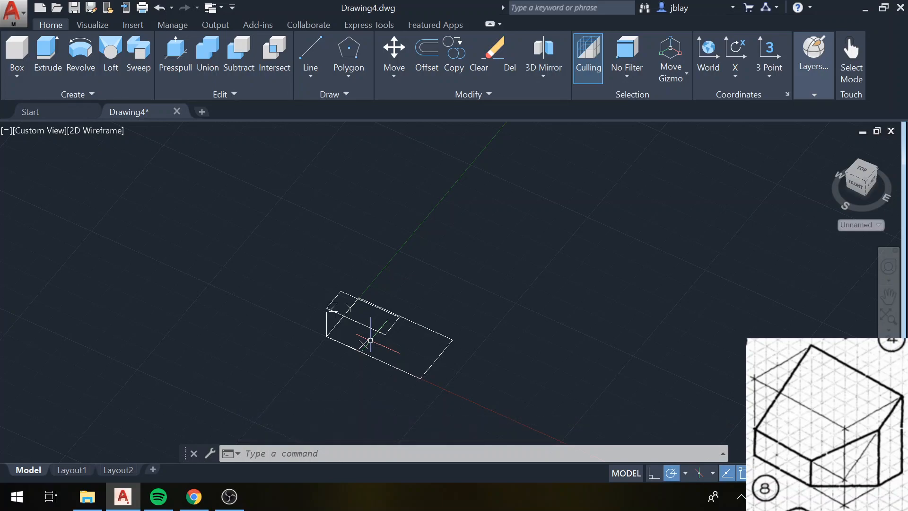
- Create a new UCS with its origin offset 0,0,-.5 from the current origin, keeping the existing X and Y directions
click(875, 226)
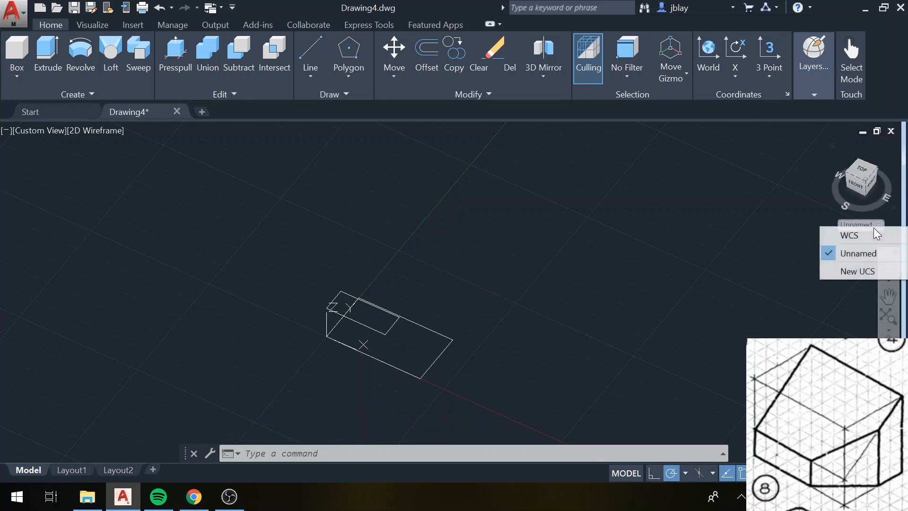
click(858, 274)
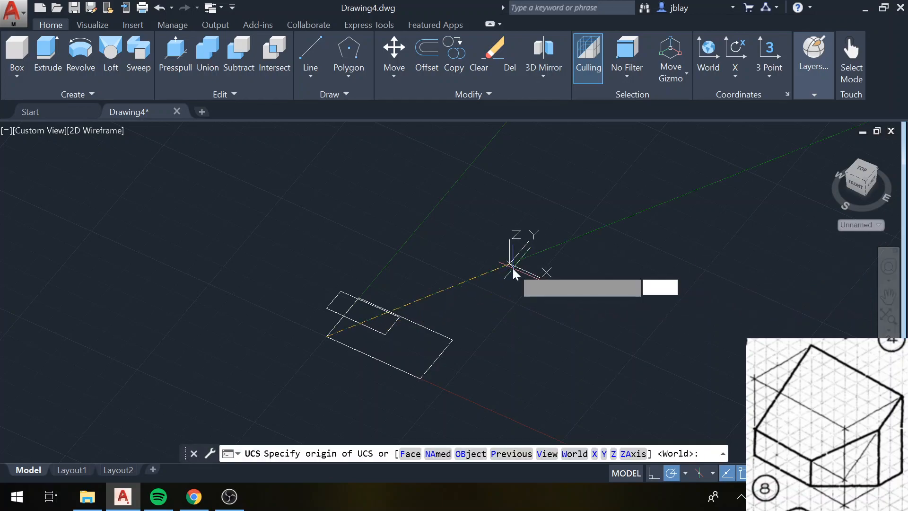
text(0)
key(Tab)
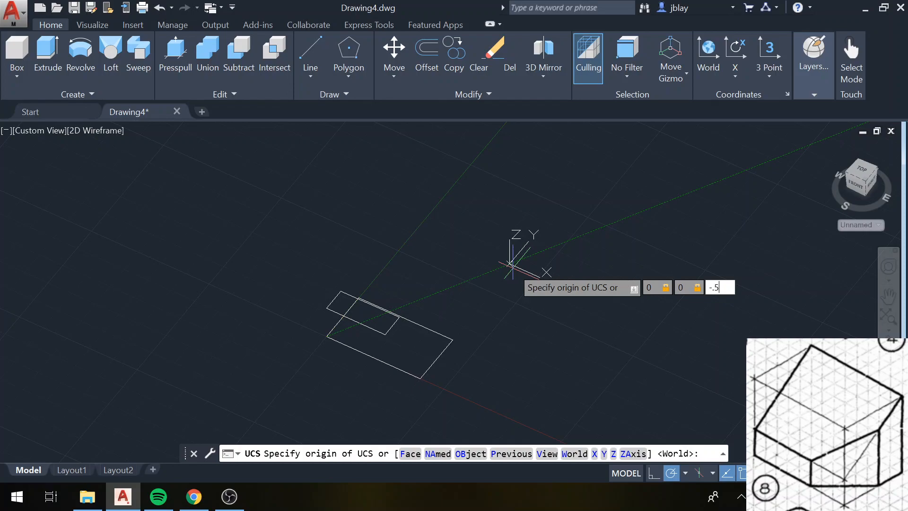
key(Return)
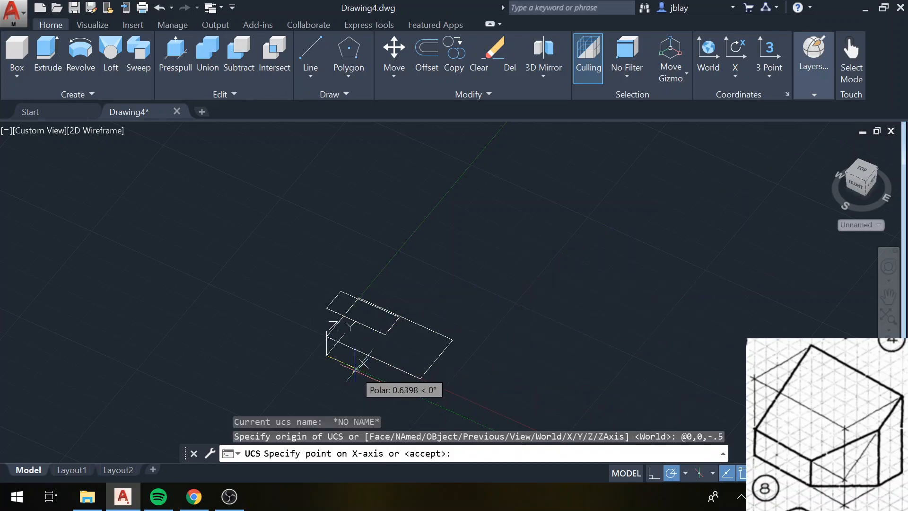
key(Return)
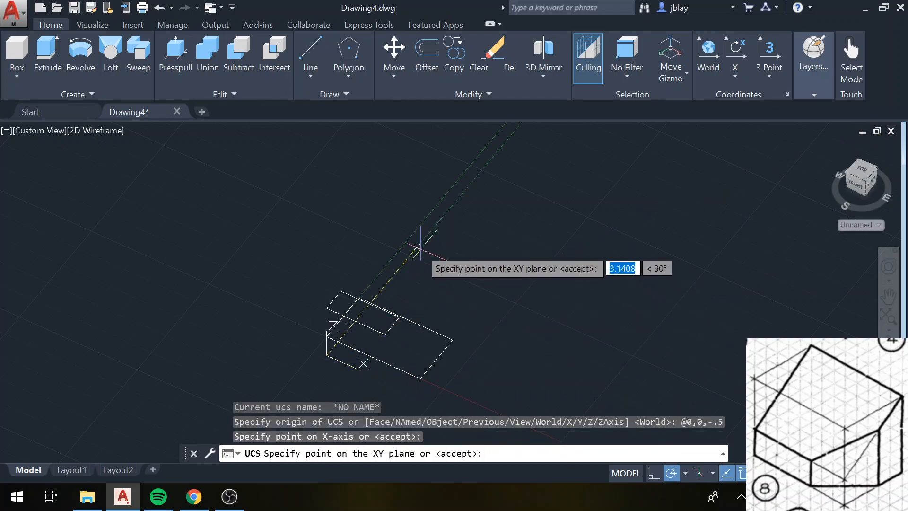
key(Return)
- In top view, draw a rectangle on the new lowest UCS plane from 0,0, 2 units wide and 1.5 high
shift+middle_drag(468, 236, 517, 314)
click(861, 182)
text(rec)
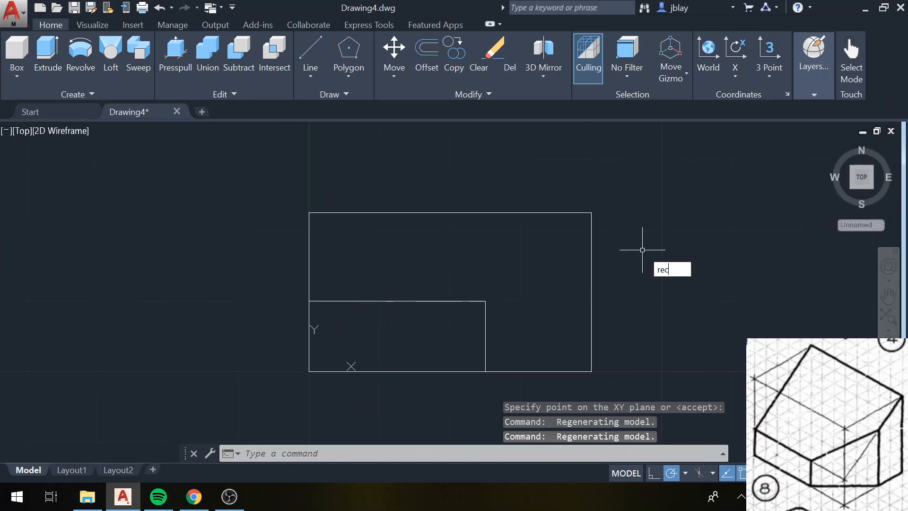
key(Return)
text(0,0)
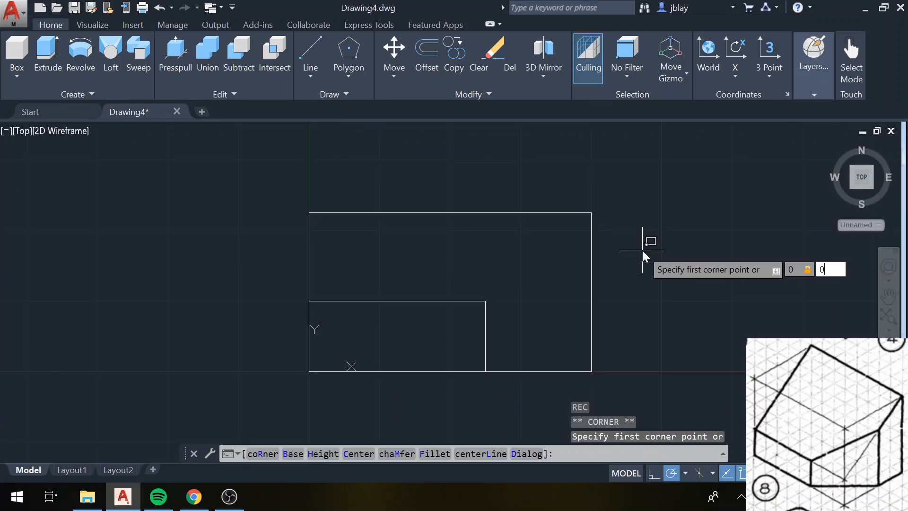
key(Return)
shift+middle_drag(717, 195, 666, 152)
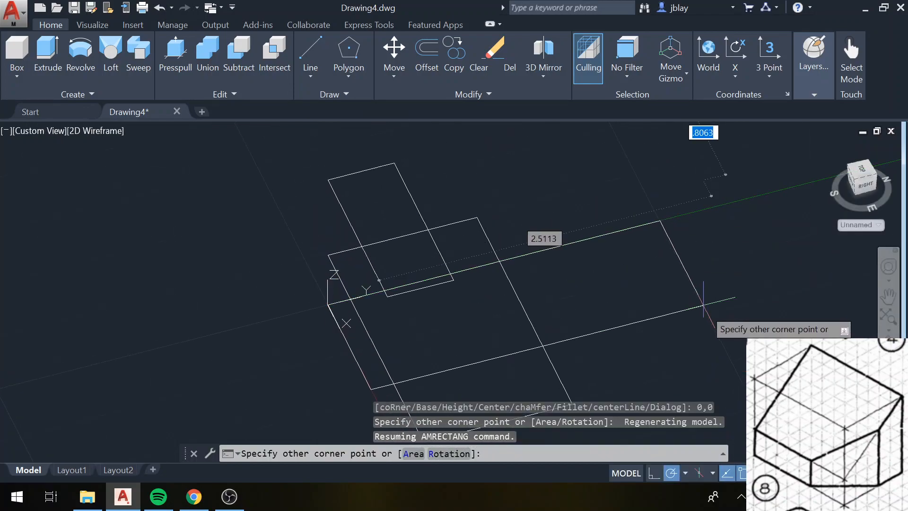
click(866, 171)
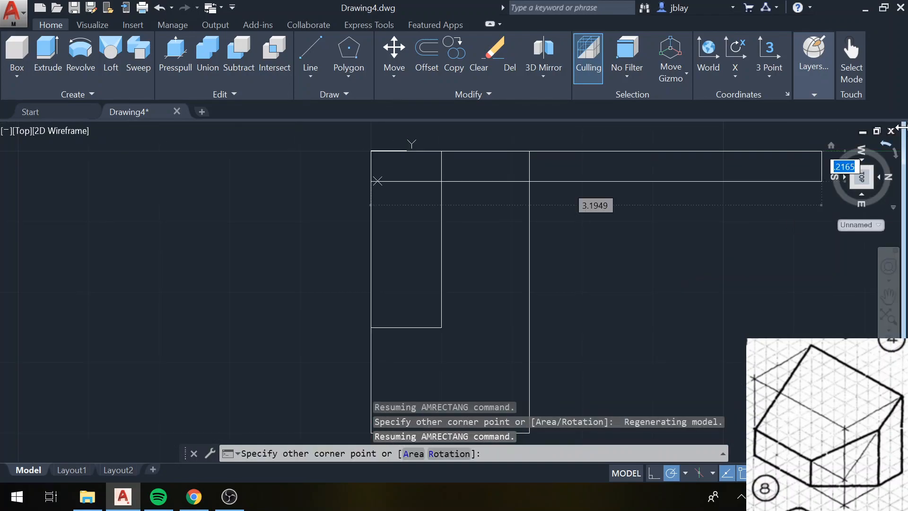
click(886, 145)
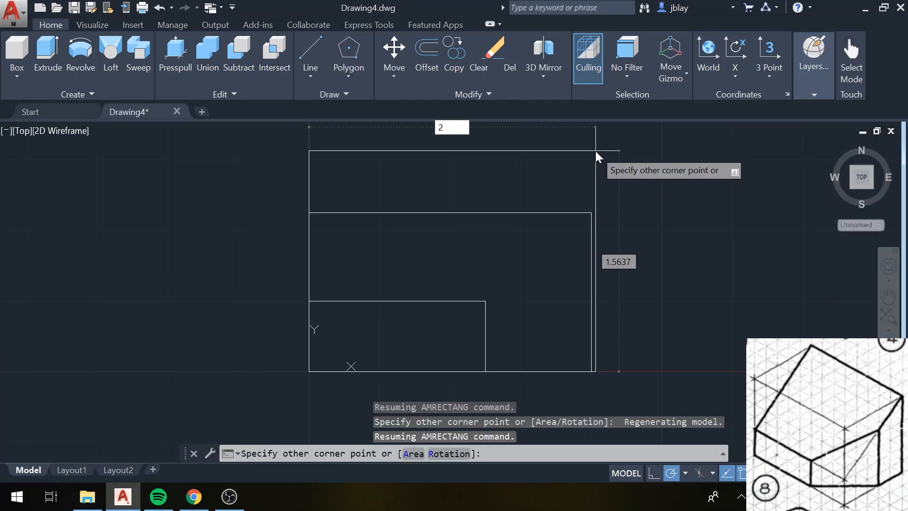
key(Tab)
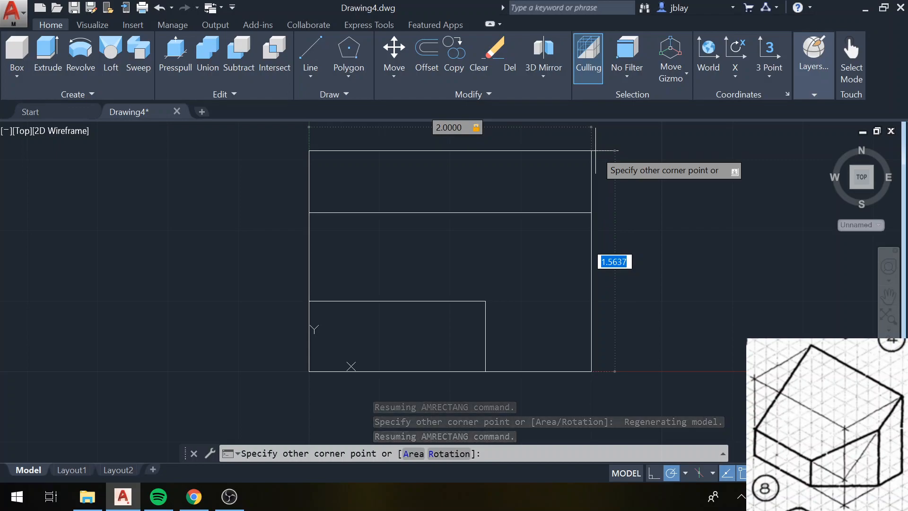
text(1.5)
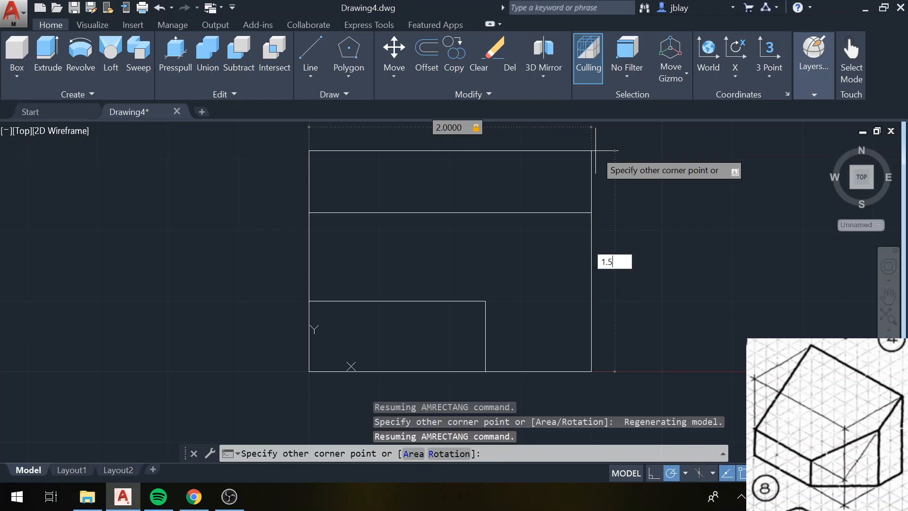
key(Return)
- Draw a vertical line connecting the top and middle rectangles at their corners directly above the UCS origin
shift+middle_drag(611, 257, 551, 156)
shift+middle_drag(675, 267, 676, 193)
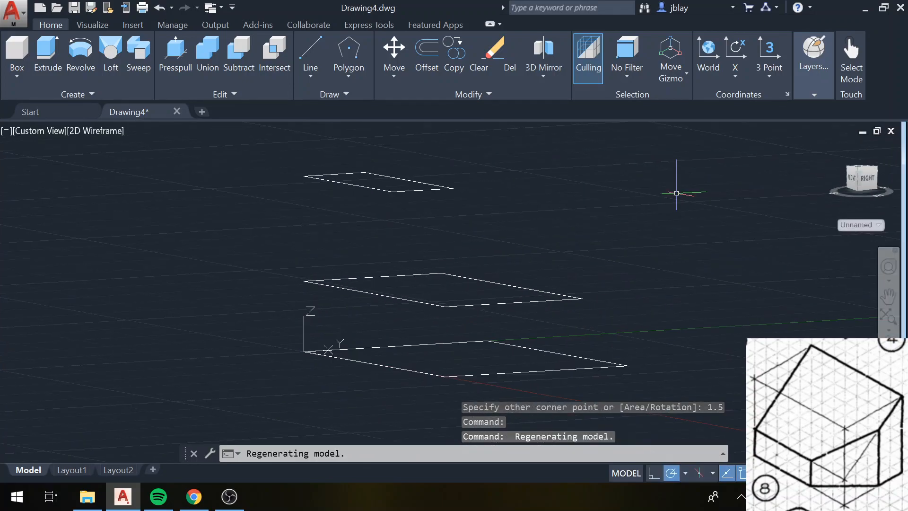
text(l)
key(Return)
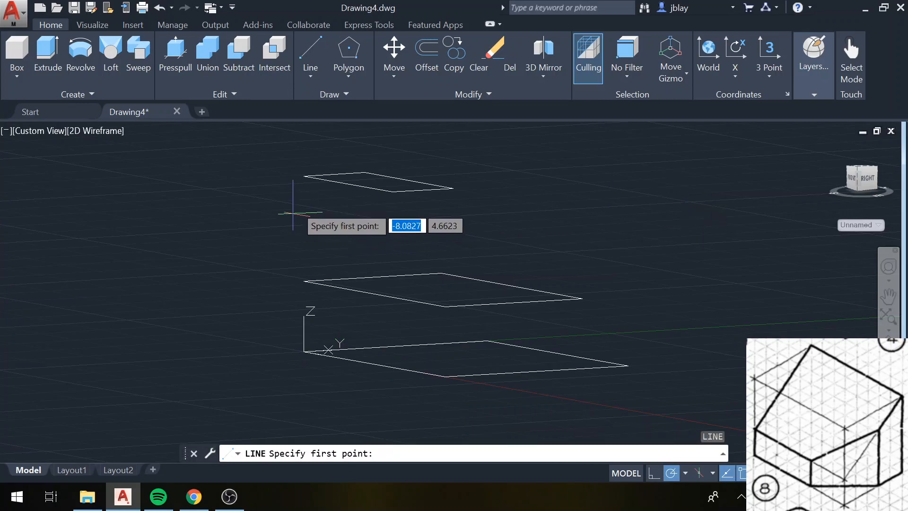
click(304, 176)
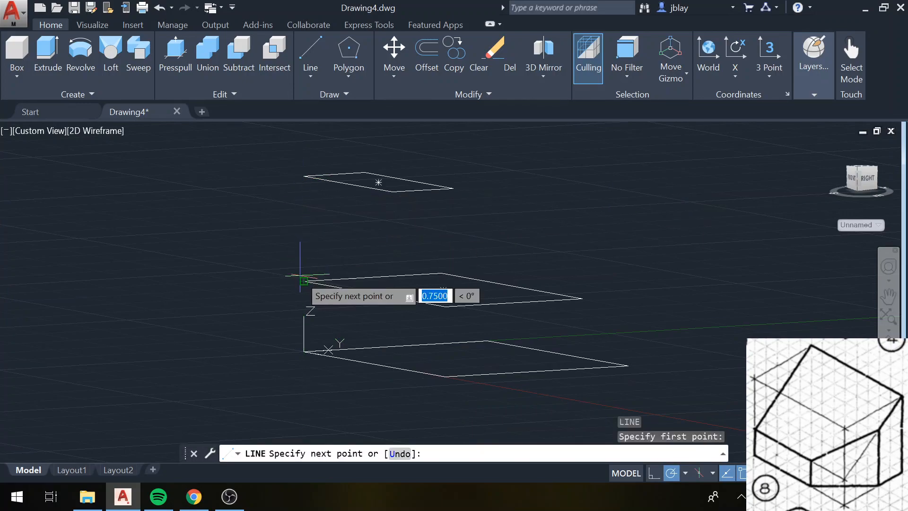
click(303, 281)
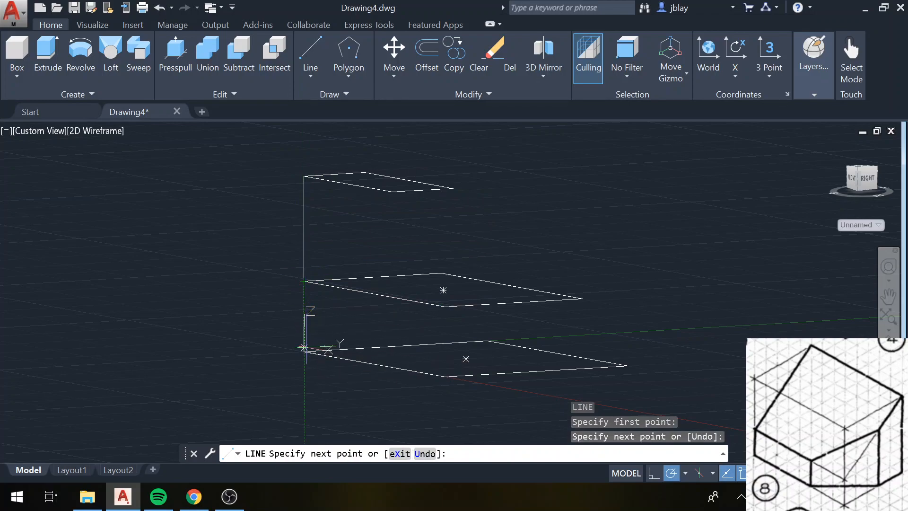
key(Escape)
click(304, 350)
text(l)
key(Return)
click(303, 276)
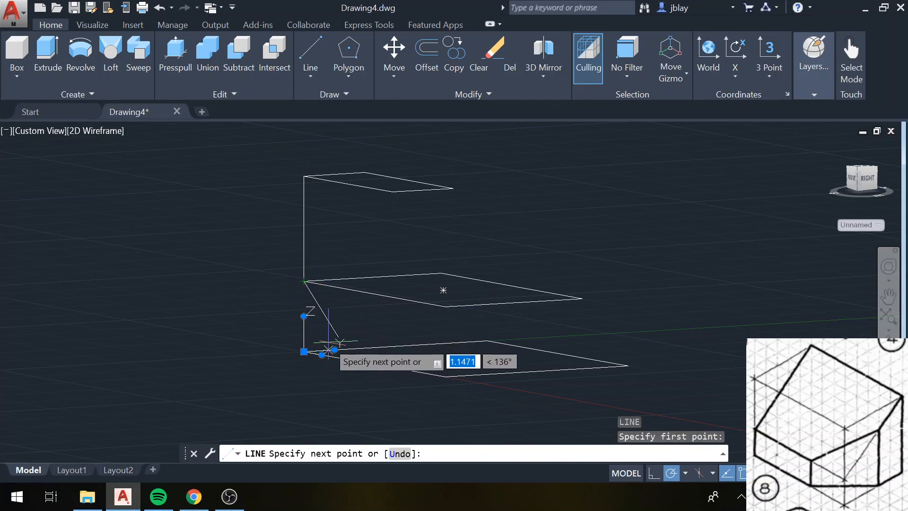
key(Escape)
- Draw two sloped lines from the top rectangle's corners at its far X end to the matching corners of the middle rectangle
text(l)
key(Return)
click(392, 192)
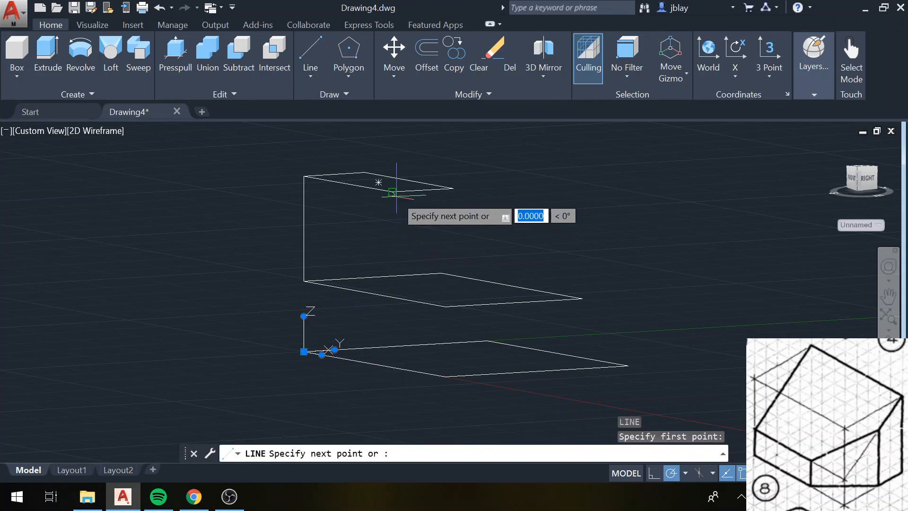
click(444, 306)
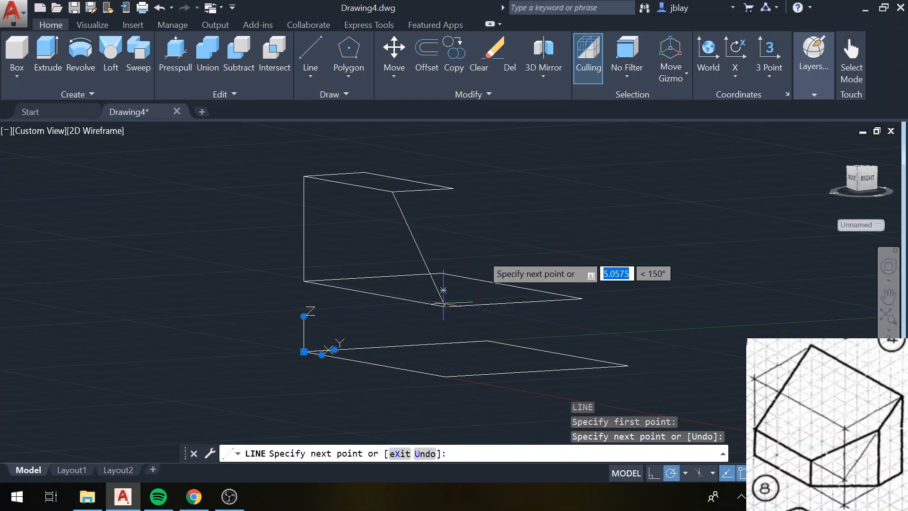
key(Escape)
key(Return)
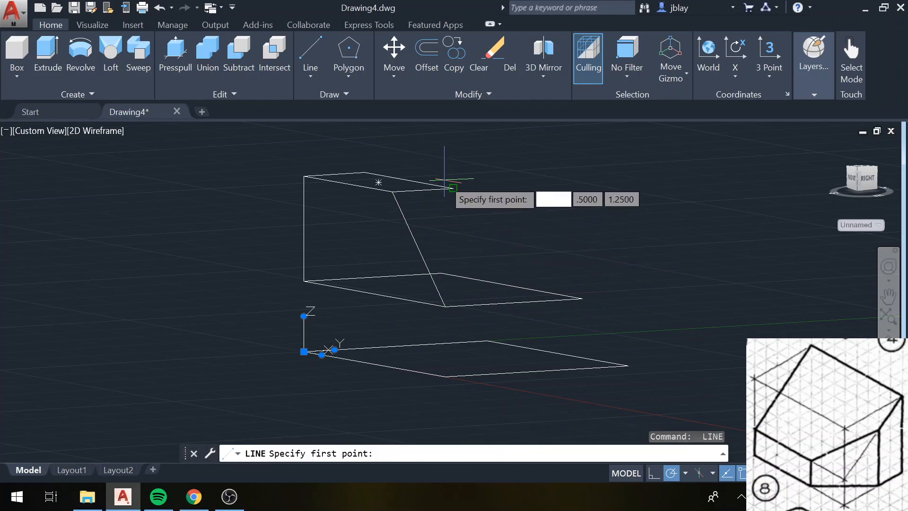
click(448, 186)
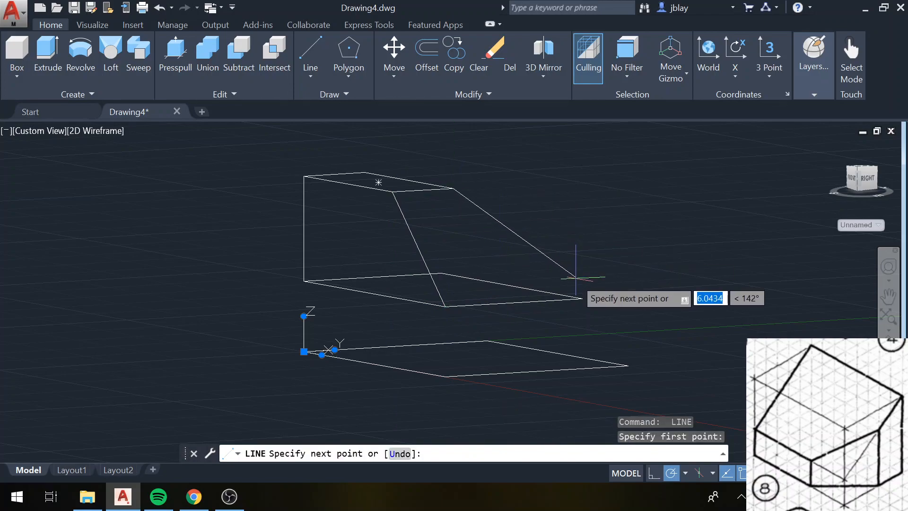
click(581, 297)
key(Escape)
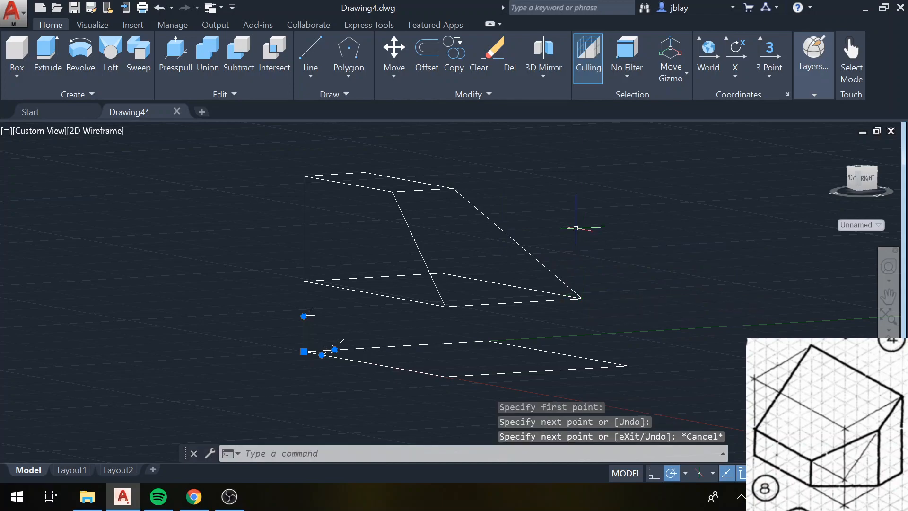
- Draw a line from the top rectangle's remaining unconnected corner to the matching corner of the middle rectangle
shift+middle_drag(587, 246, 751, 292)
text(l)
key(Return)
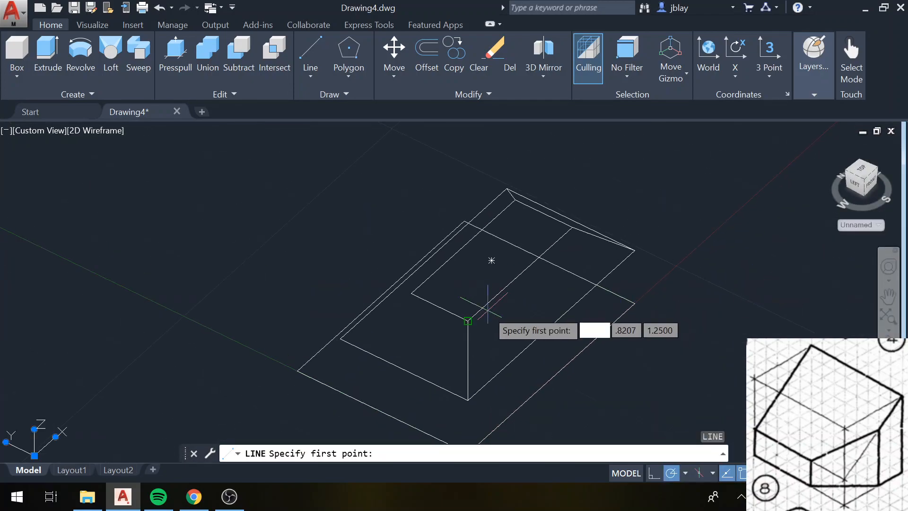
click(411, 293)
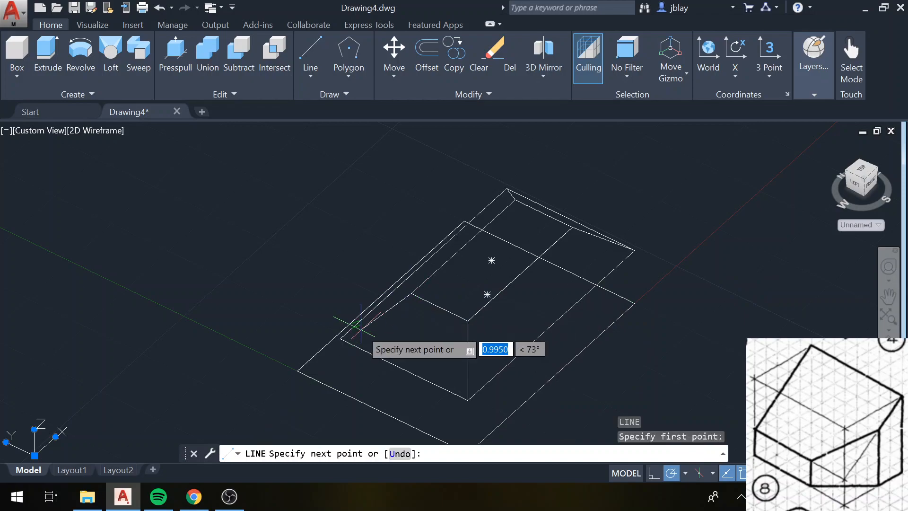
click(341, 339)
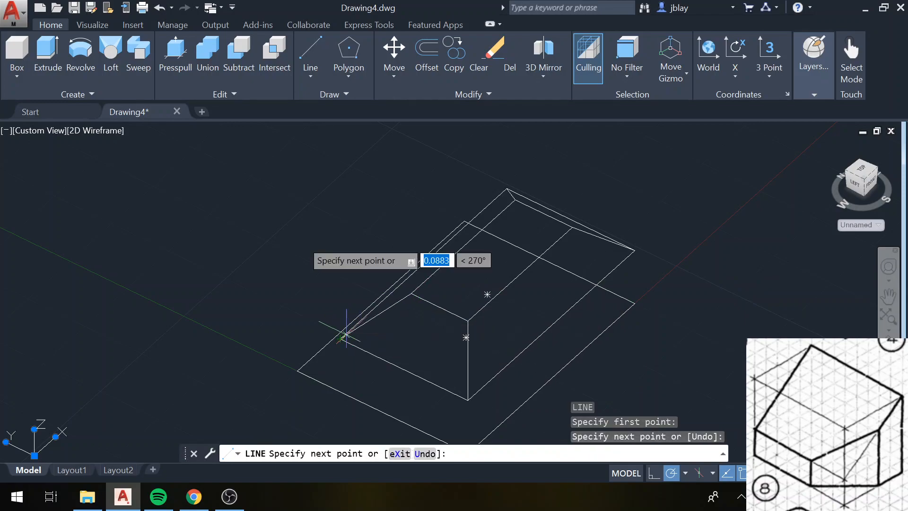
key(Escape)
- Switch the visual style to Conceptual and view the connected wireframe from an angle
shift+middle_drag(213, 232, 179, 166)
click(82, 130)
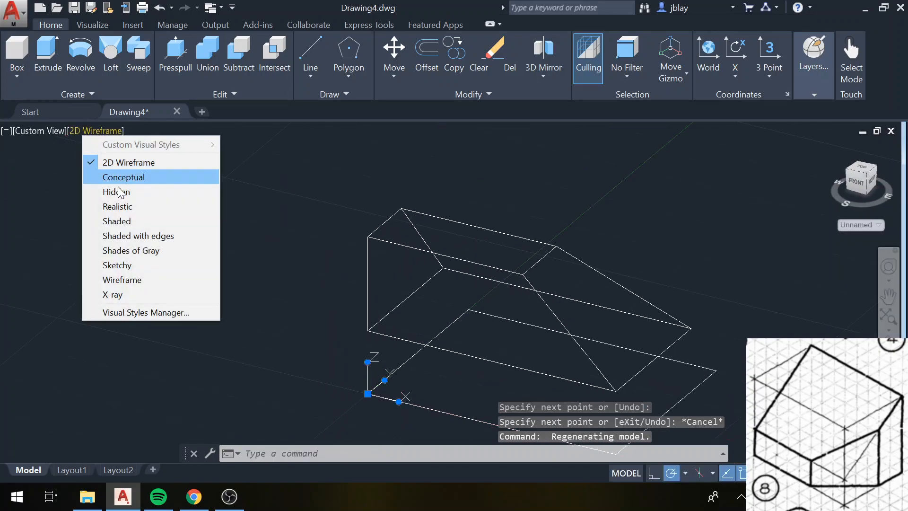
click(132, 179)
mouse_move(530, 263)
shift+middle_down()
mouse_move(543, 254)
mouse_move(518, 227)
mouse_move(534, 265)
shift+middle_up()
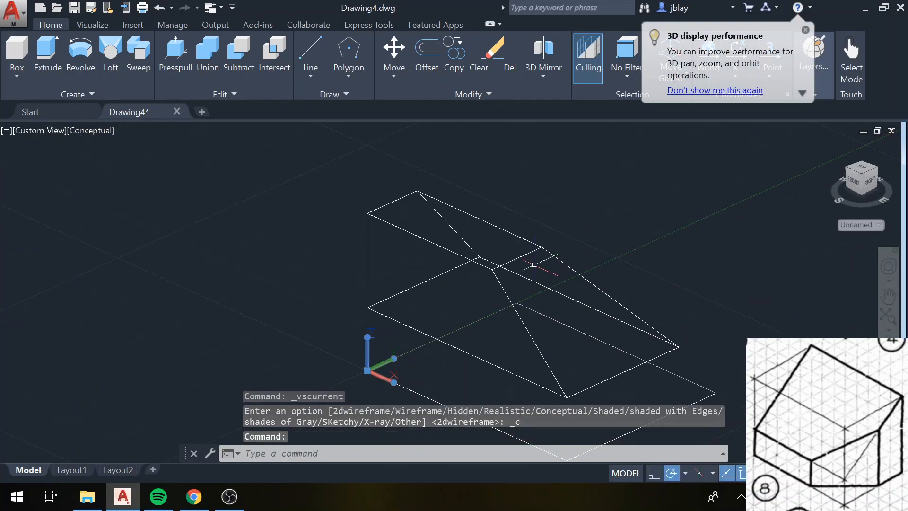
- Undo the Conceptual visual style and all the lines connecting the top and middle rectangles
key(ctrl+z)
key(ctrl+z)
key(ctrl+z)
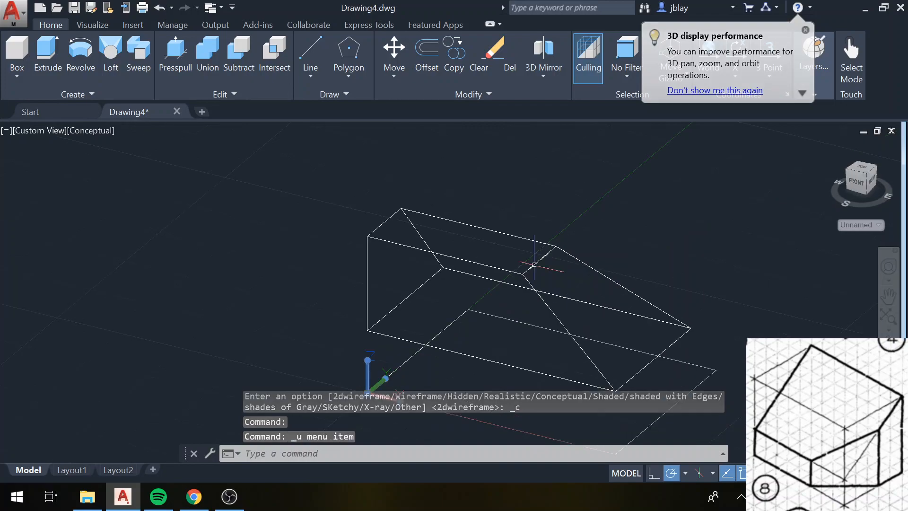
key(ctrl+z)
key(ctrl+z)
key(ctrl+z)
key(ctrl+z)
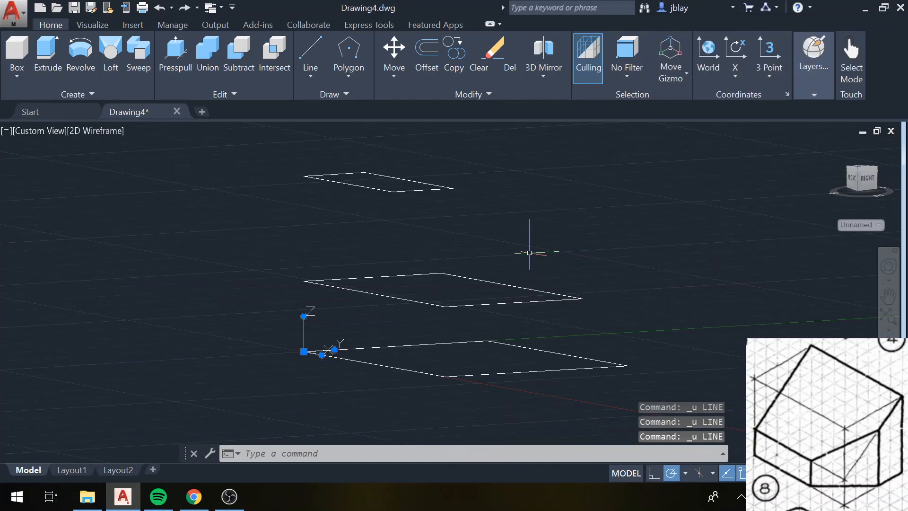
key(Escape)
click(381, 320)
key(Escape)
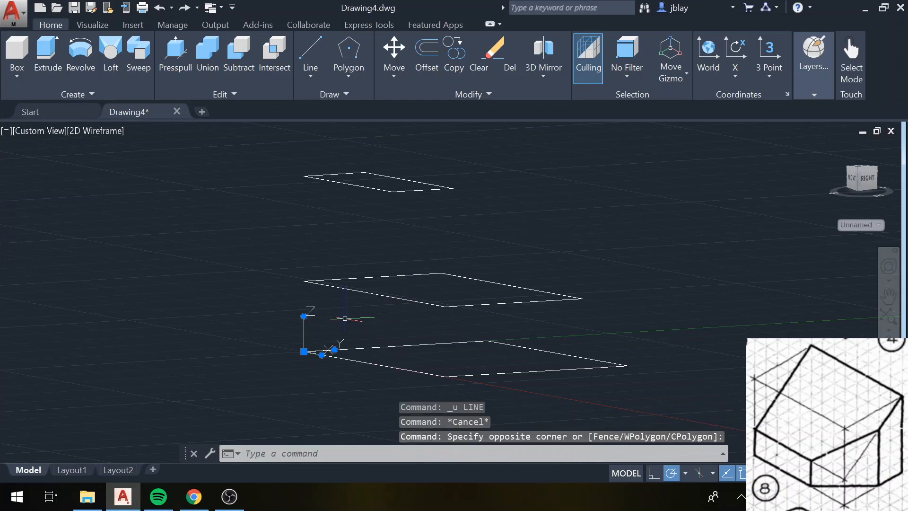
click(106, 52)
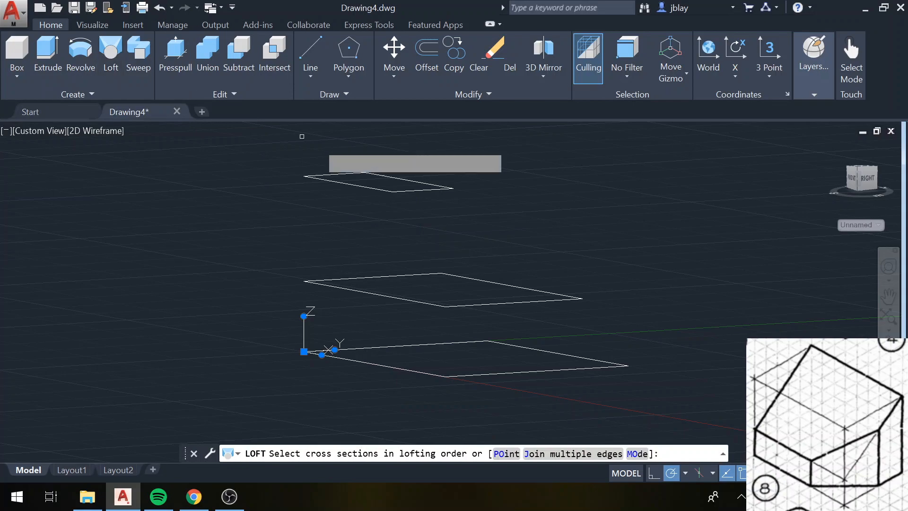
click(411, 189)
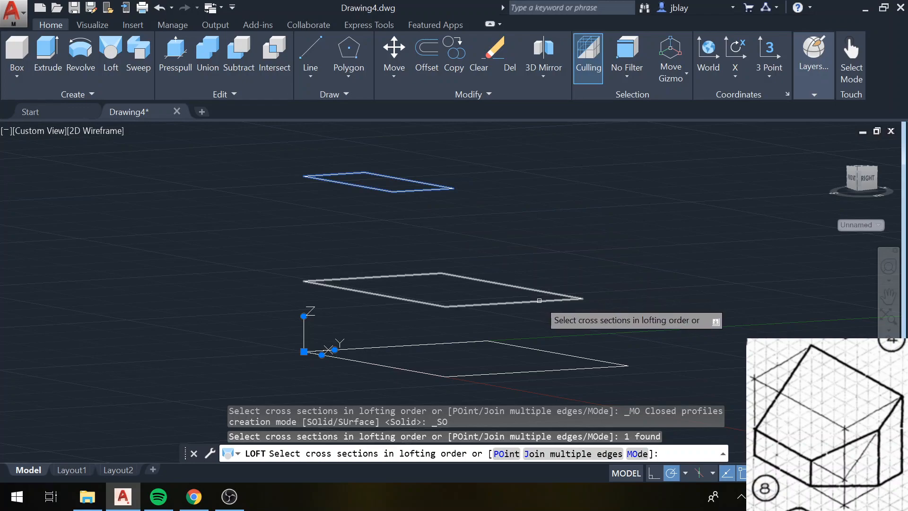
click(557, 296)
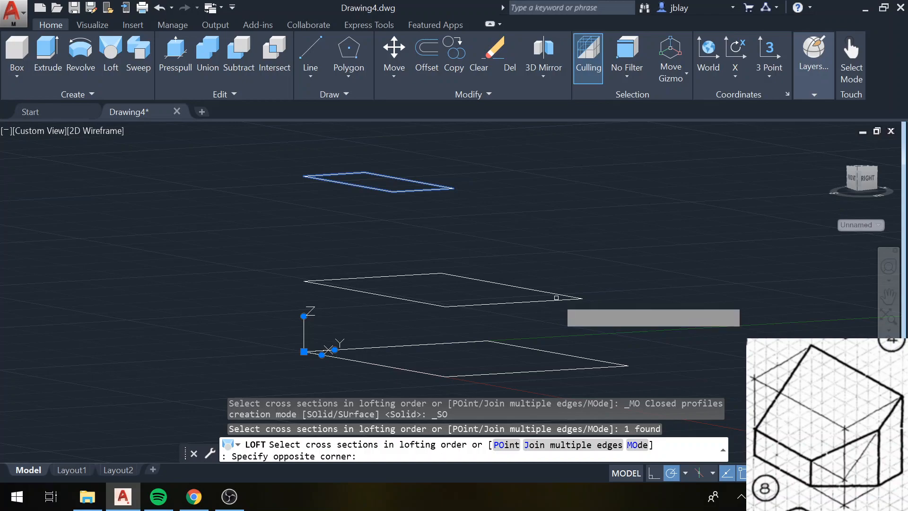
click(557, 297)
click(562, 298)
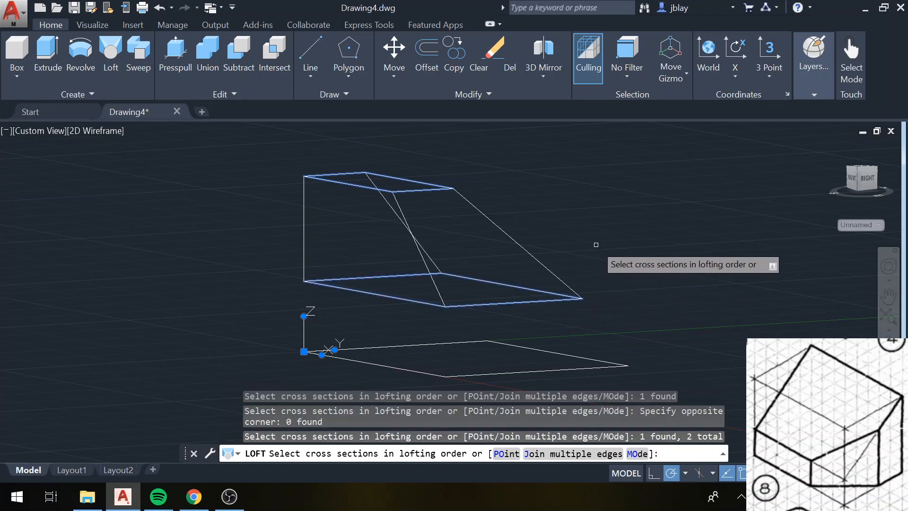
shift+middle_drag(599, 242, 574, 259)
key(Escape)
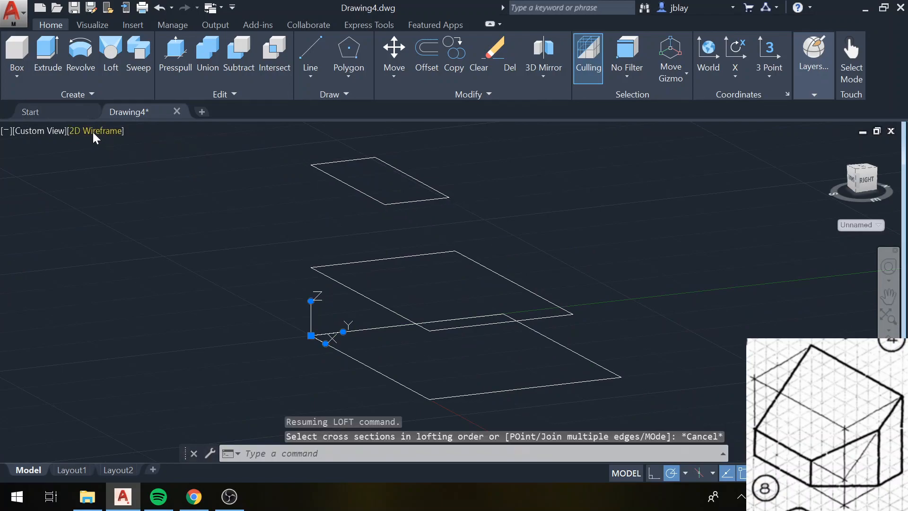
- Switch the visual style to Conceptual
click(104, 131)
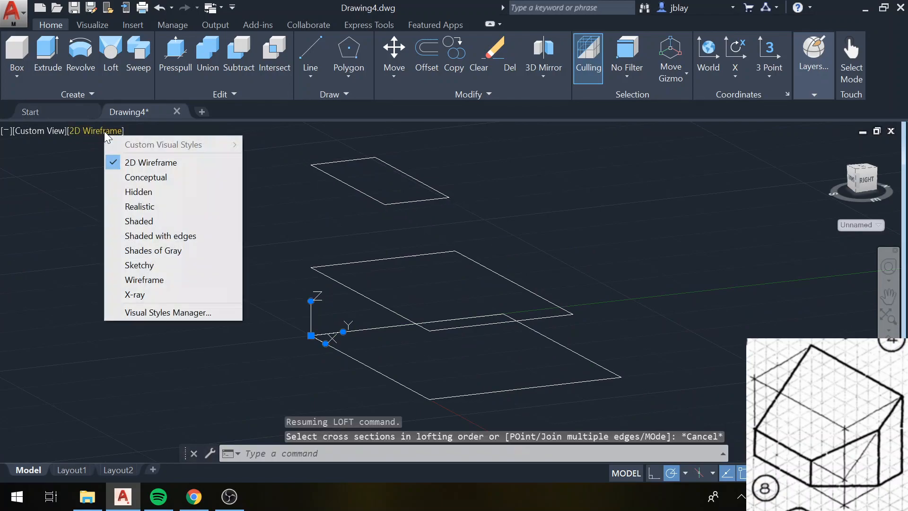
click(129, 175)
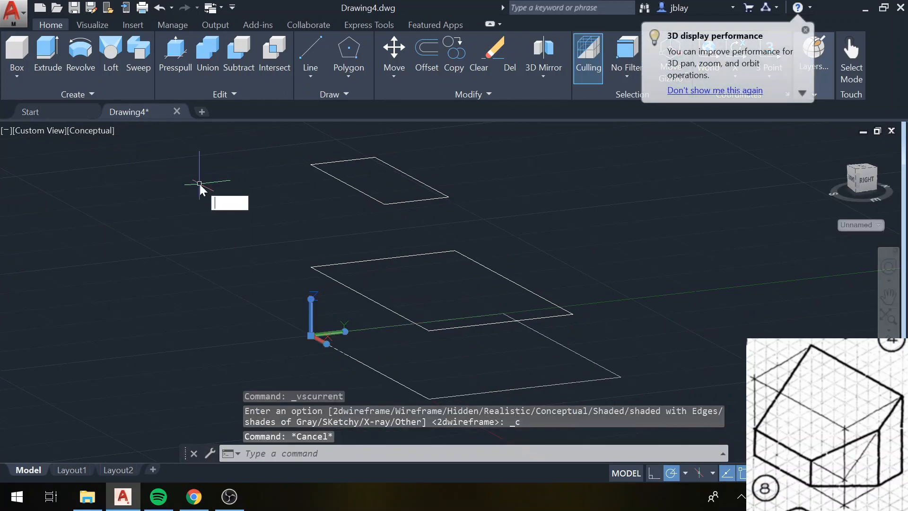
- Loft a solid through the top, middle and bottom rectangles in that order, using cross sections only
text(loft)
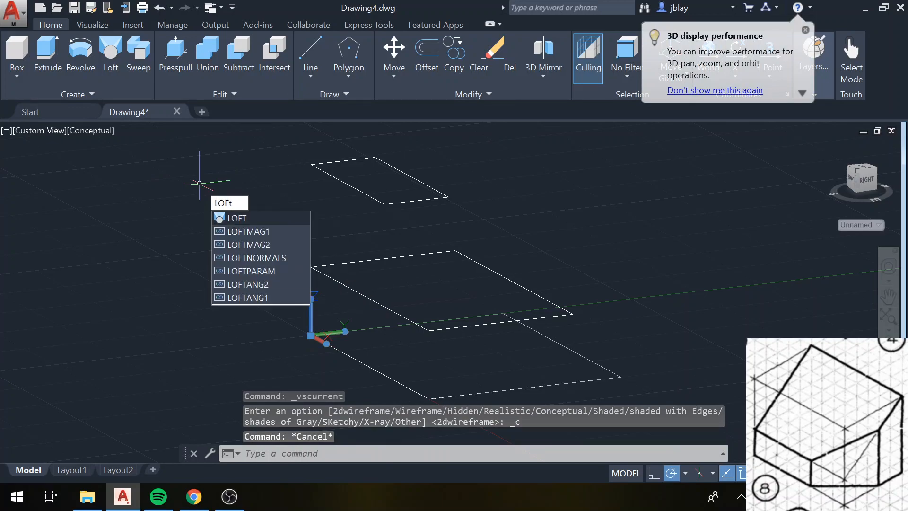
key(Return)
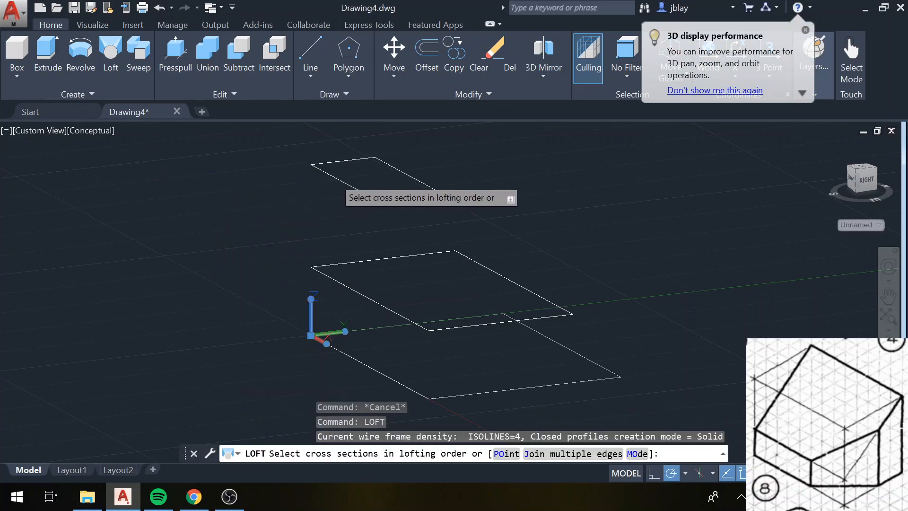
click(334, 178)
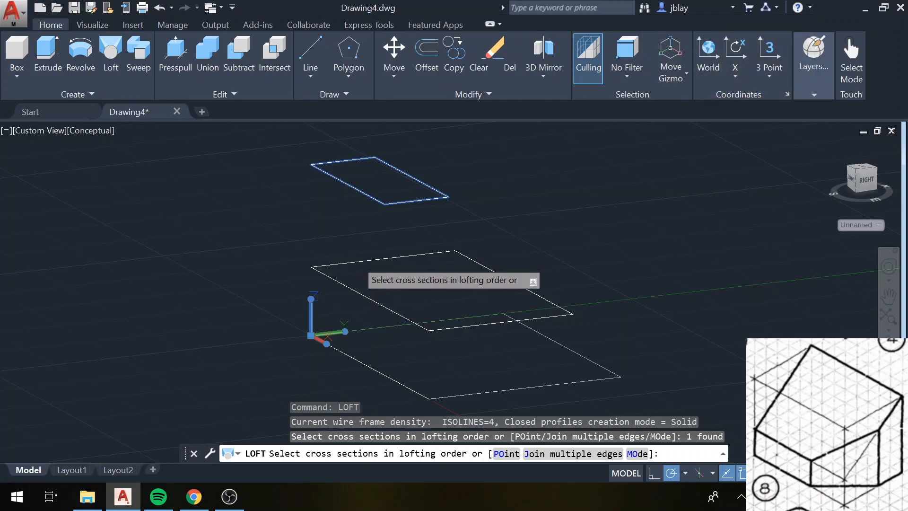
click(356, 260)
shift+middle_drag(642, 301, 559, 302)
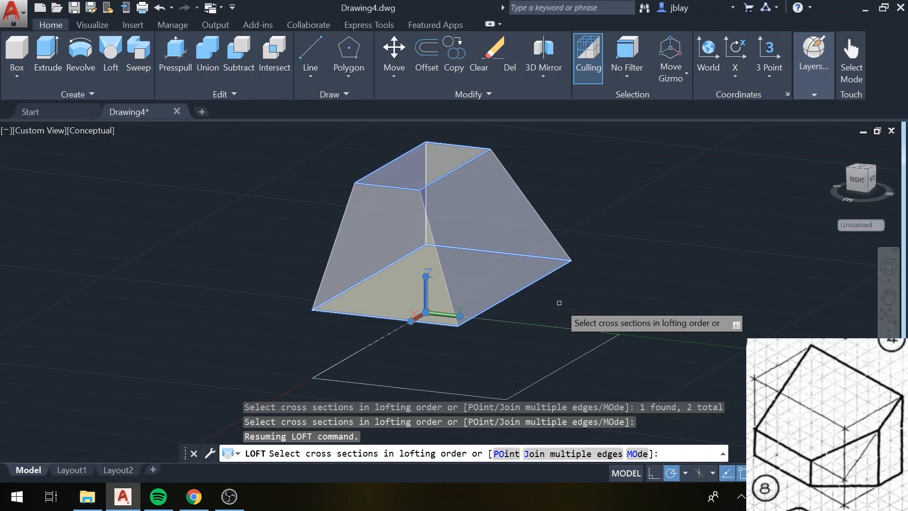
click(579, 356)
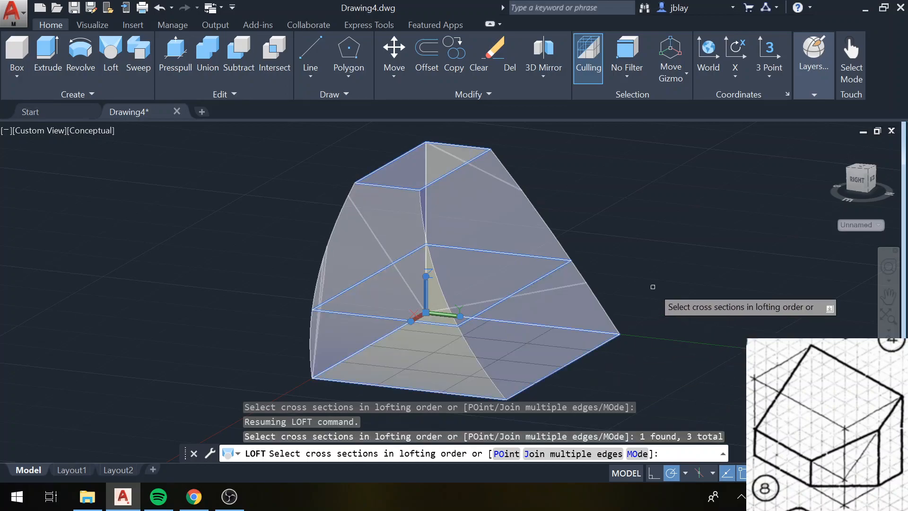
shift+middle_drag(652, 287, 786, 276)
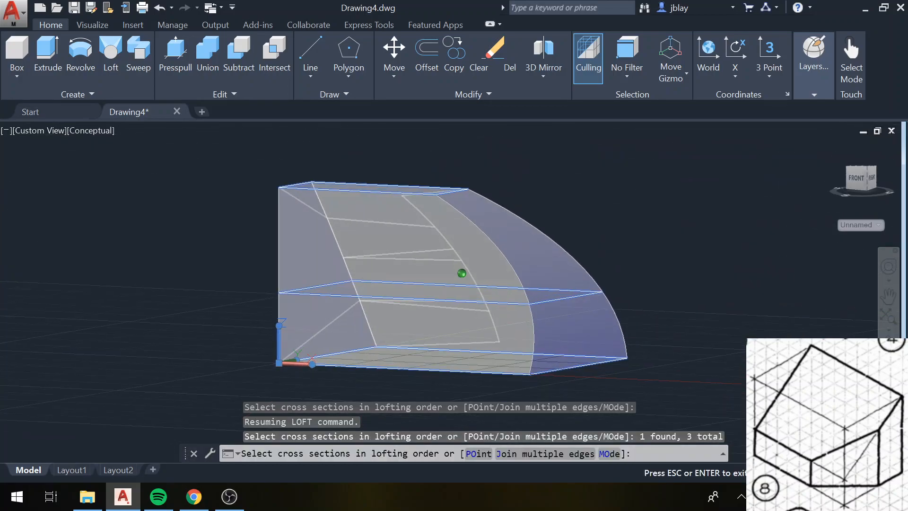
key(Return)
key(Return)
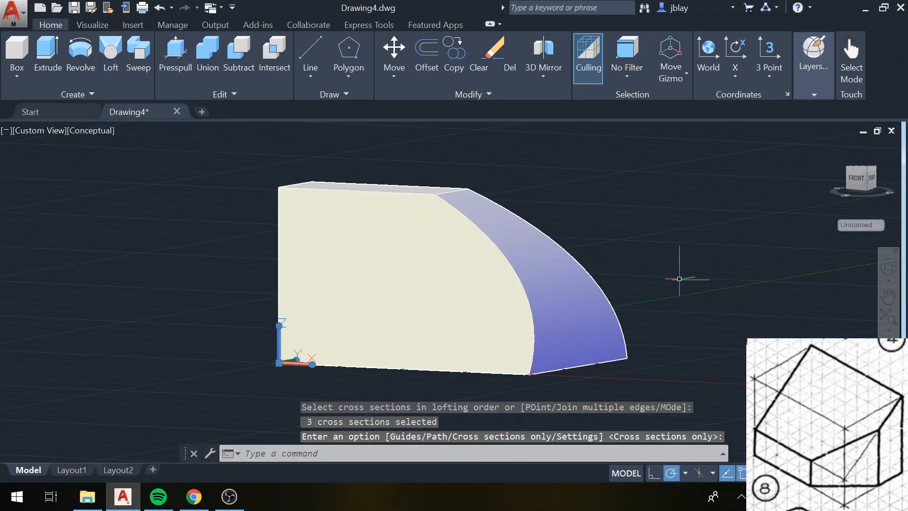
- Undo the loft made through all three rectangles
shift+middle_drag(682, 308, 609, 327)
key(Return)
key(ctrl+z)
key(ctrl+z)
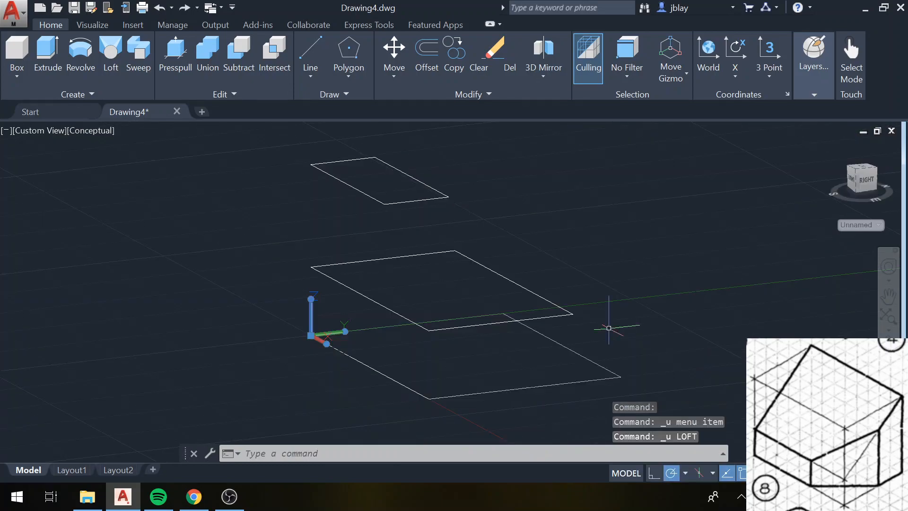
- Loft a solid between the top and middle rectangles only, using cross sections only
click(117, 48)
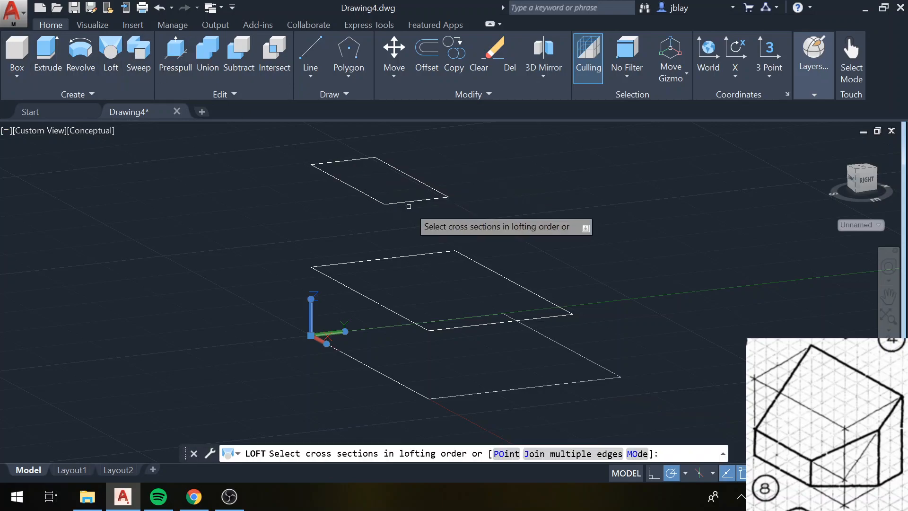
click(422, 198)
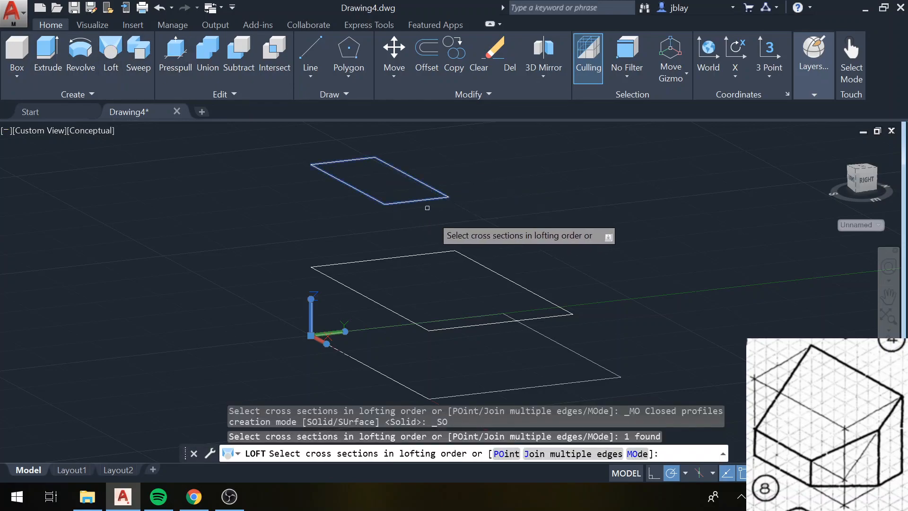
click(487, 321)
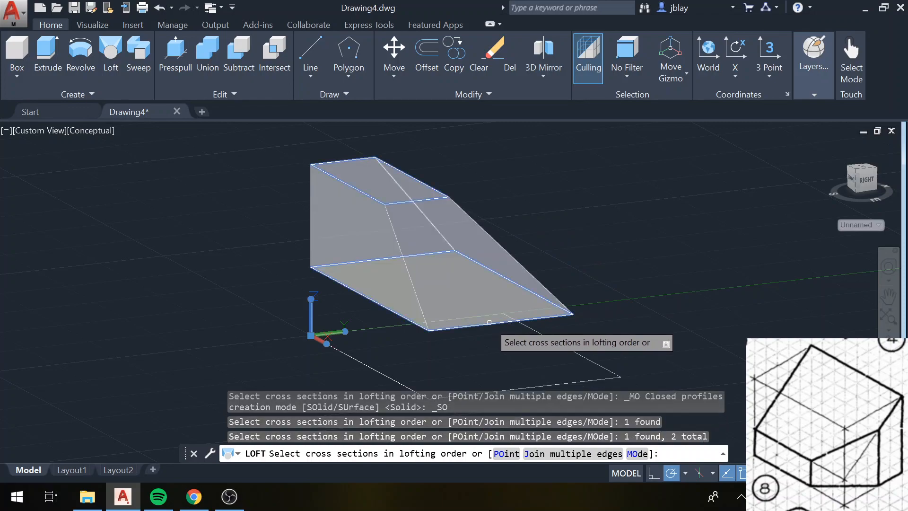
key(Return)
key(Return)
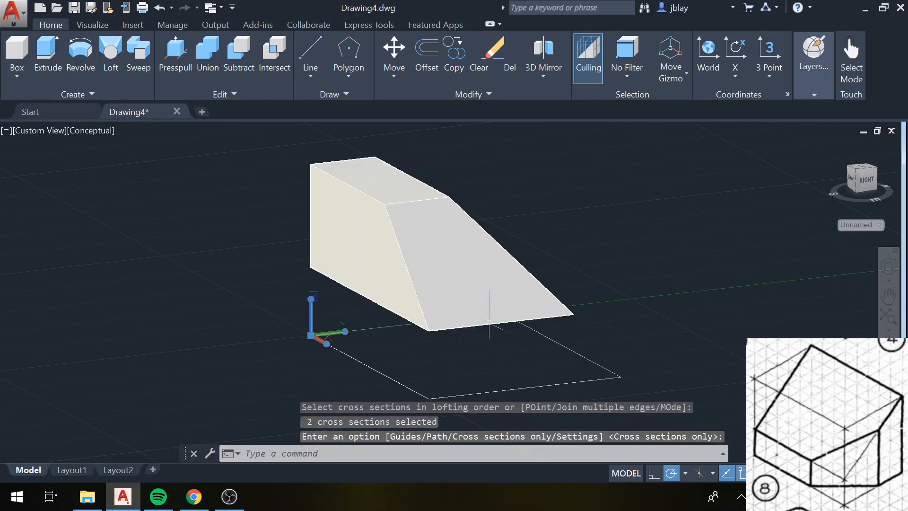
- Draw a rectangle between two opposite corners of the lofted solid's underside, replacing the used middle profile
shift+middle_drag(669, 324, 663, 278)
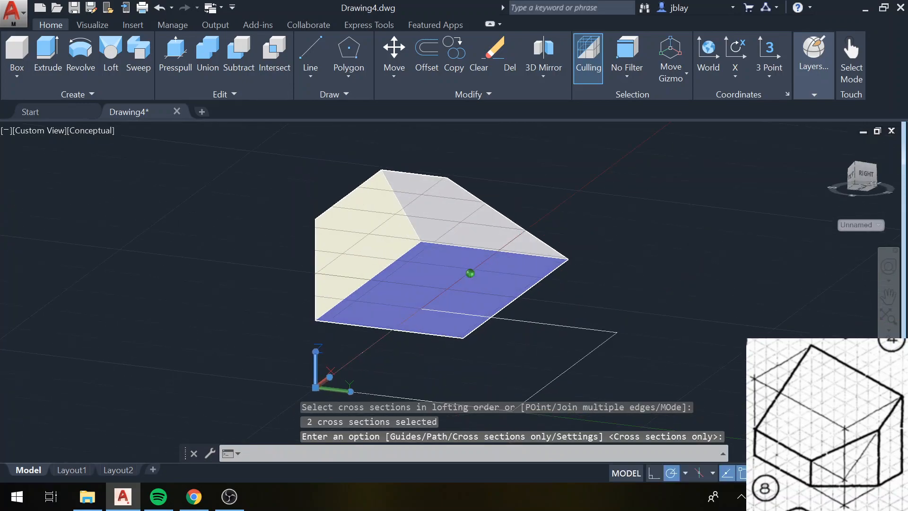
click(112, 59)
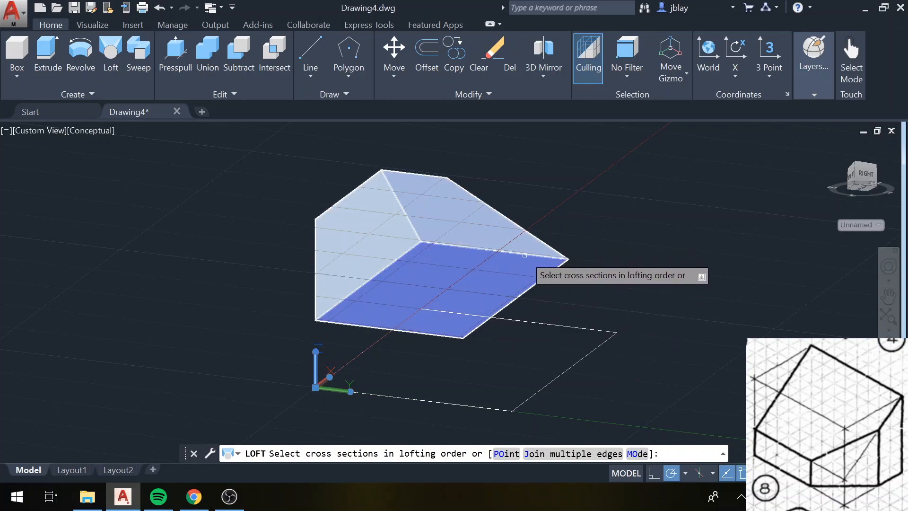
key(Escape)
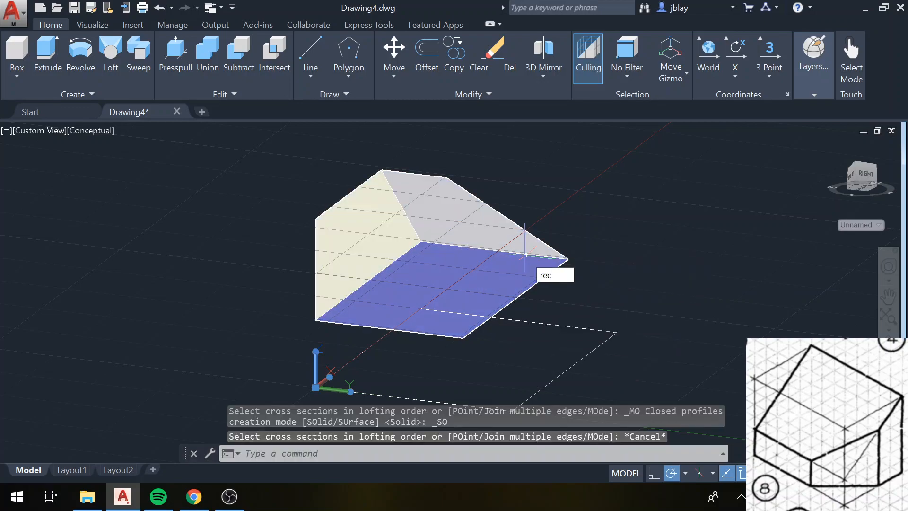
text(rec)
key(Return)
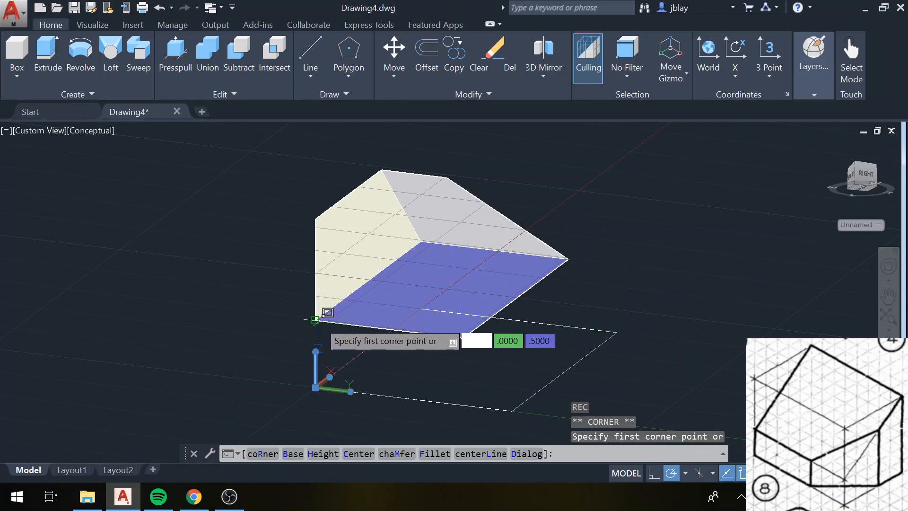
key(Escape)
text(rec)
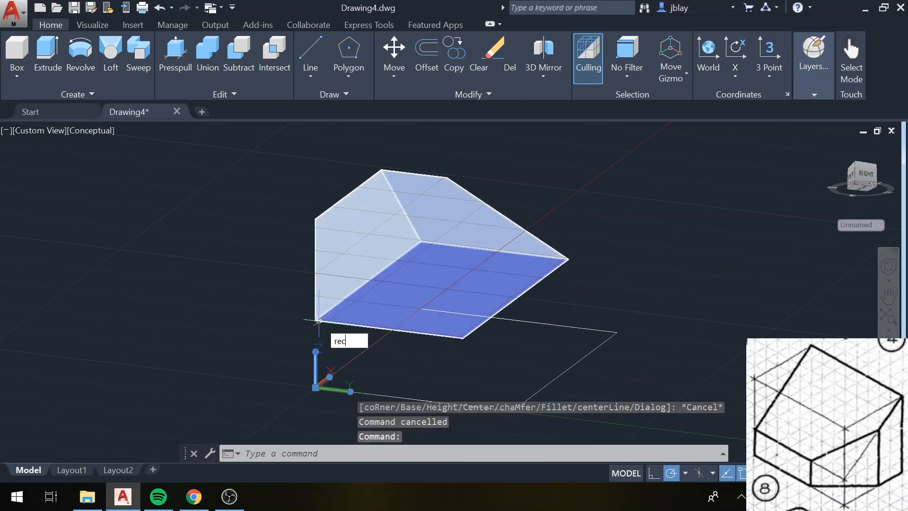
key(Return)
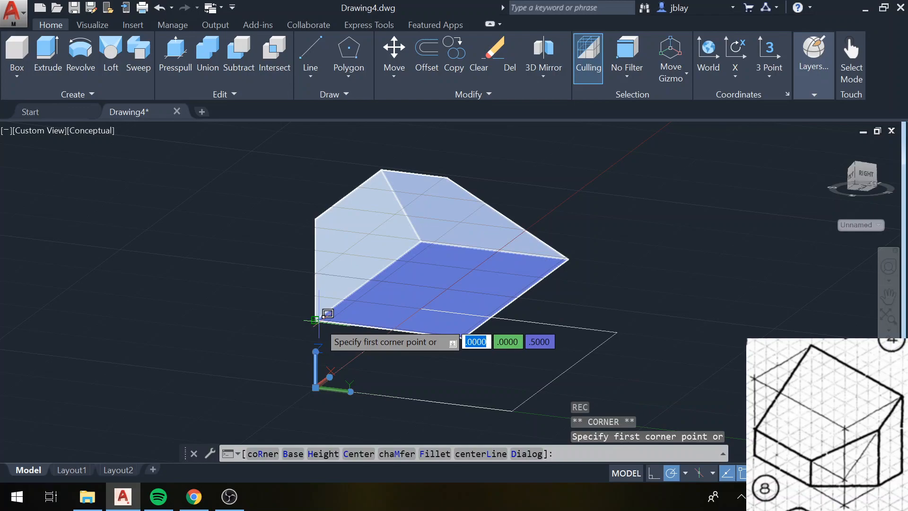
click(316, 319)
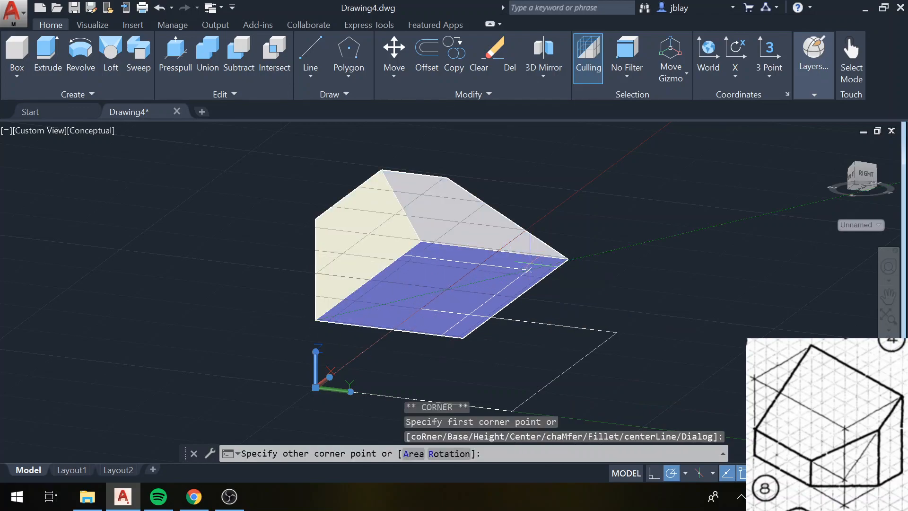
click(567, 258)
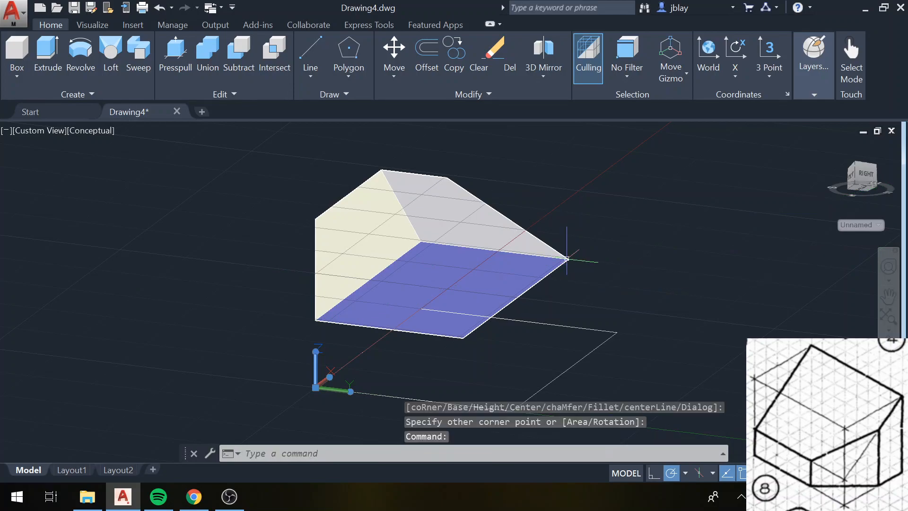
- Switch the visual style back to 2D Wireframe with the solid's underside in view
shift+middle_drag(600, 255, 657, 284)
scroll(771, 326, down, 6)
middle_drag(763, 305, 534, 188)
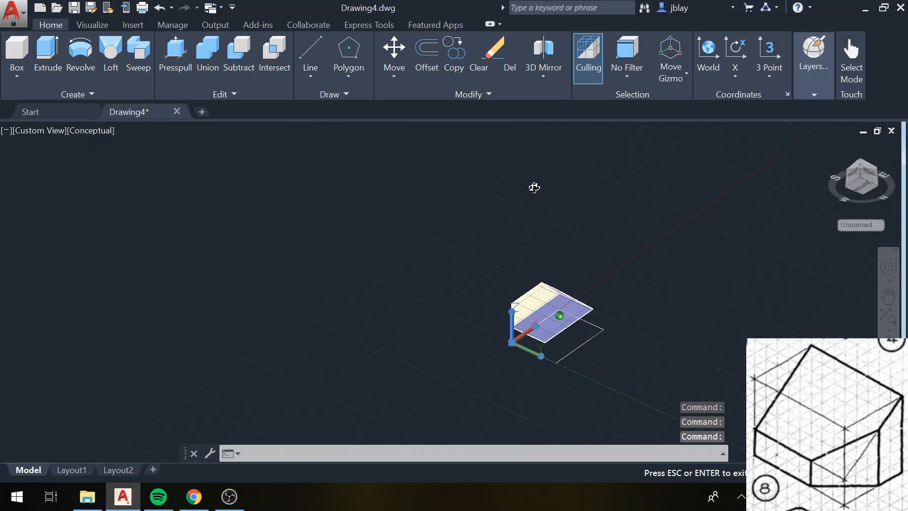
scroll(582, 293, up, 4)
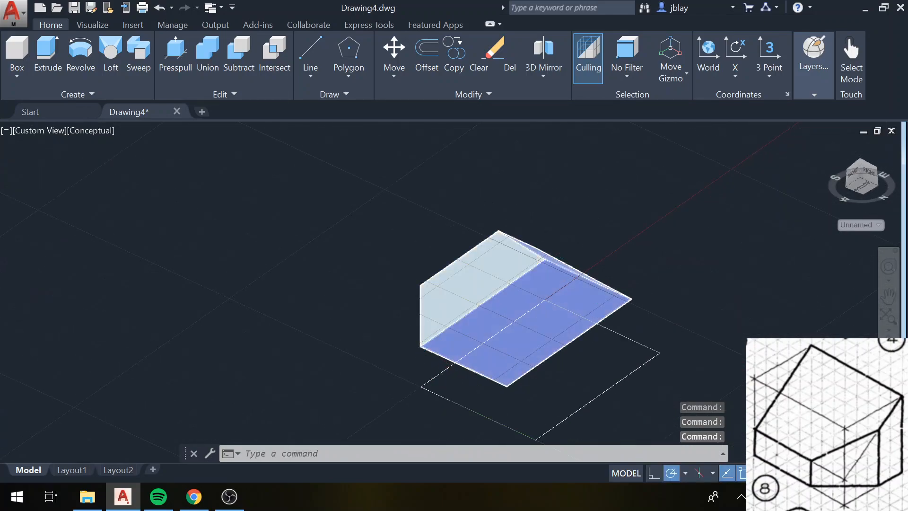
scroll(553, 236, up, 3)
click(119, 52)
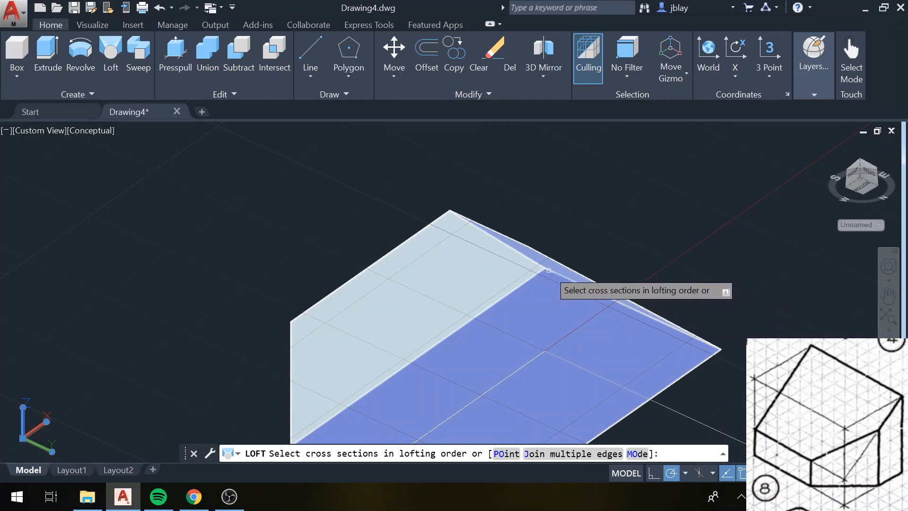
key(Escape)
click(80, 127)
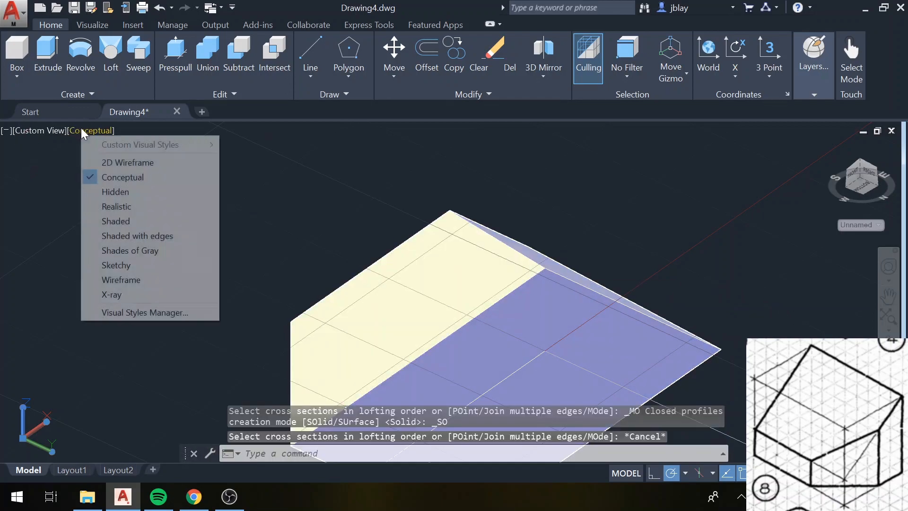
click(98, 163)
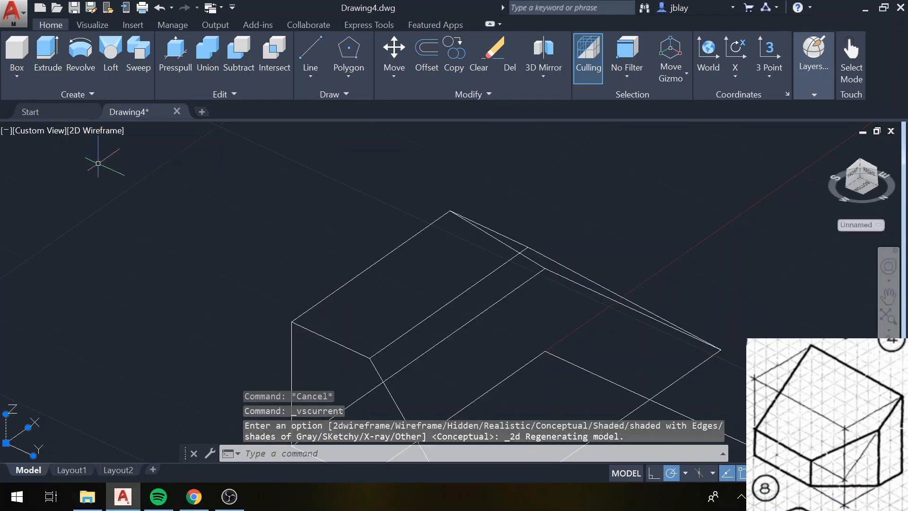
- Try to loft a solid between the middle and bottom rectangles, using cross sections only
click(110, 54)
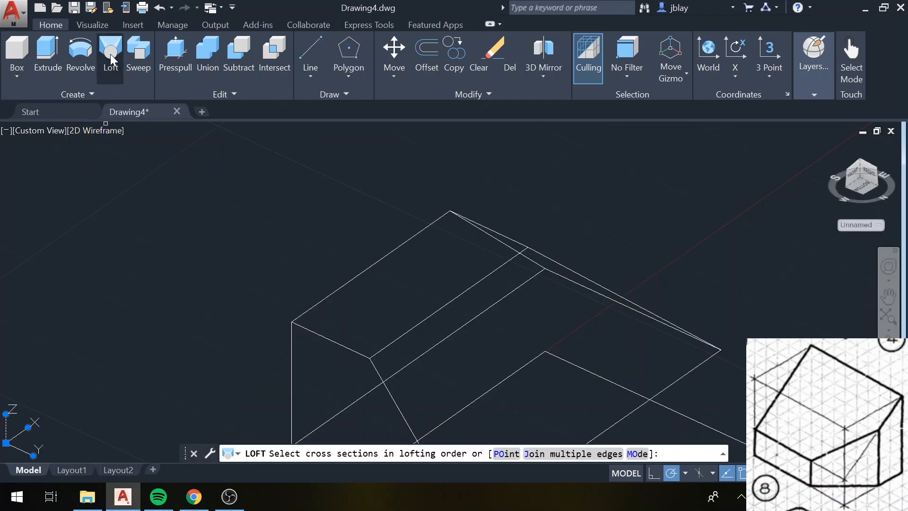
click(559, 275)
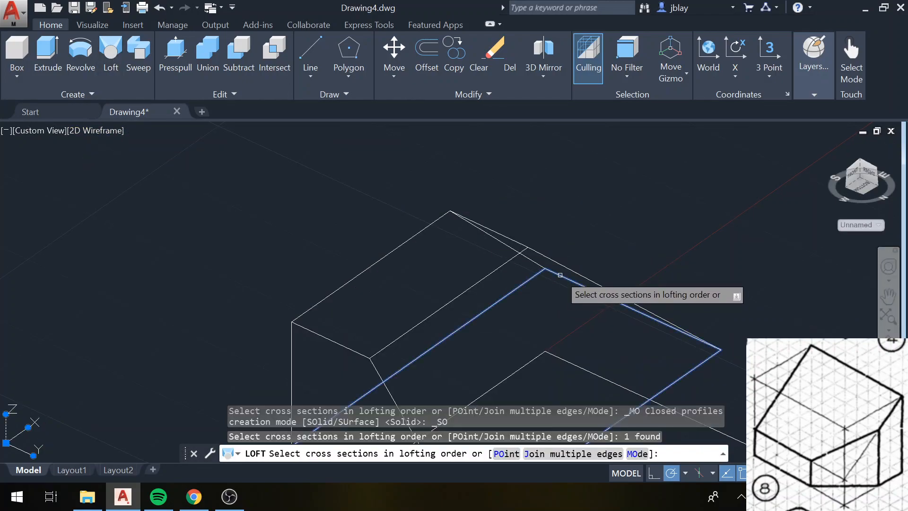
scroll(759, 421, down, 4)
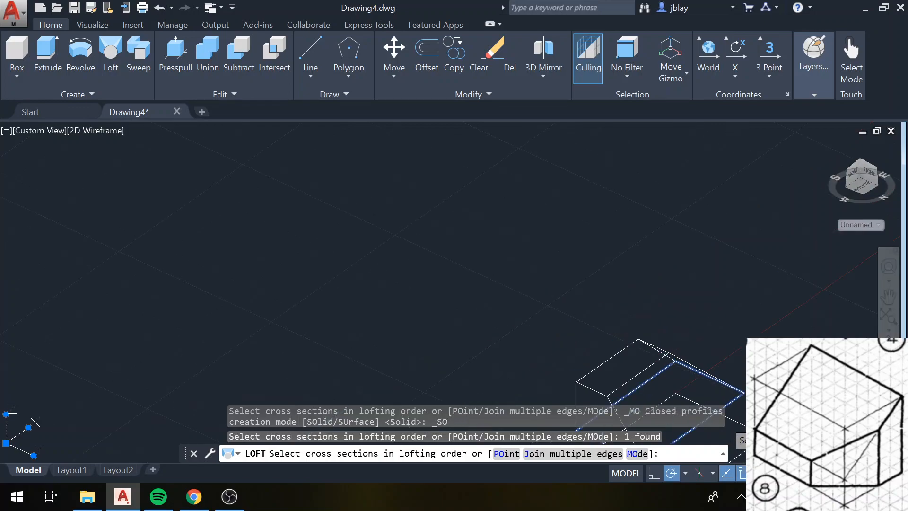
click(723, 416)
mouse_move(723, 393)
shift+middle_down()
mouse_move(742, 420)
mouse_move(721, 405)
mouse_move(728, 409)
shift+middle_up()
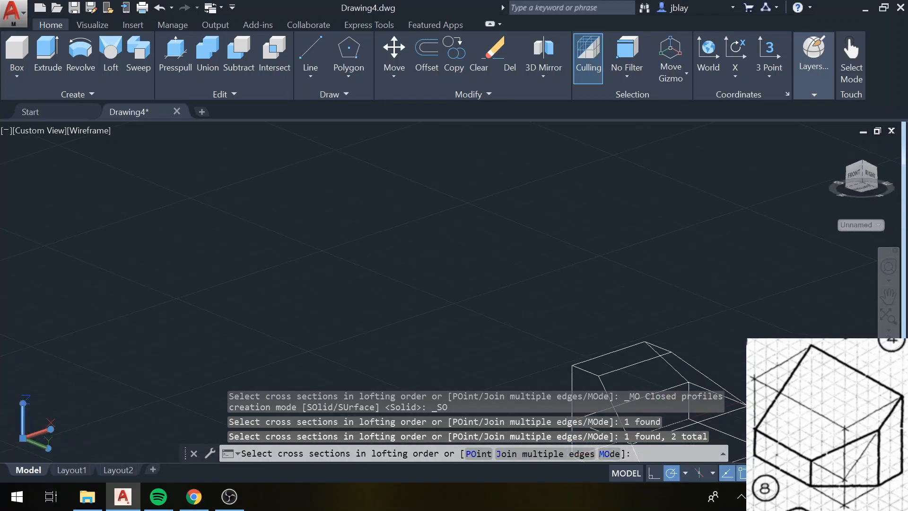
key(Return)
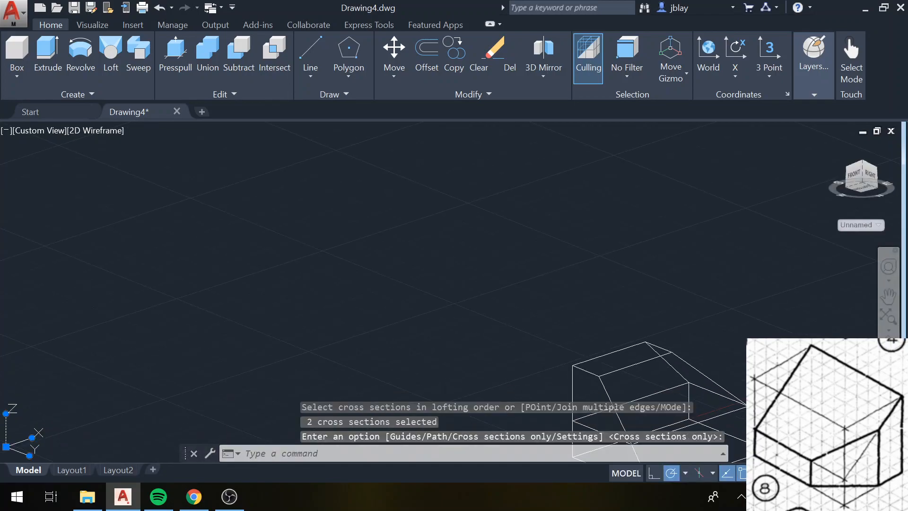
shift+middle_drag(610, 411, 662, 430)
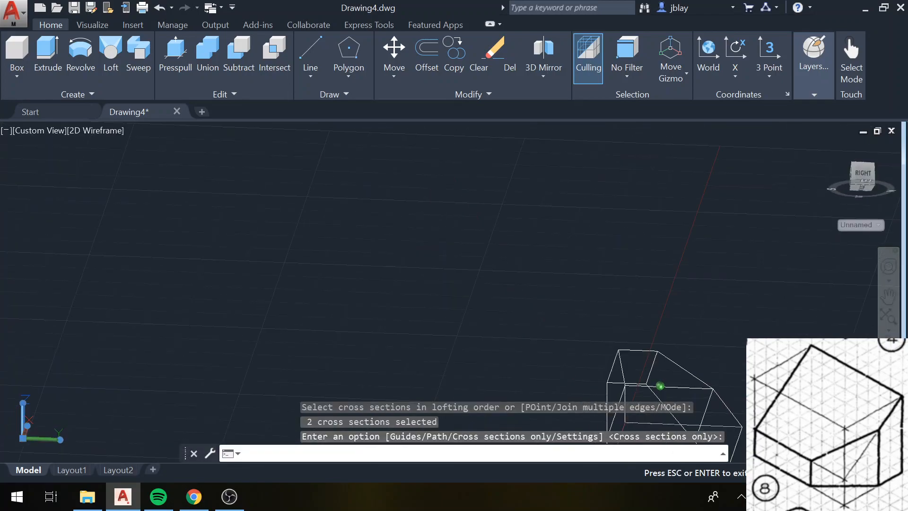
- Show the model in the Conceptual visual style to inspect the lofted block
click(100, 128)
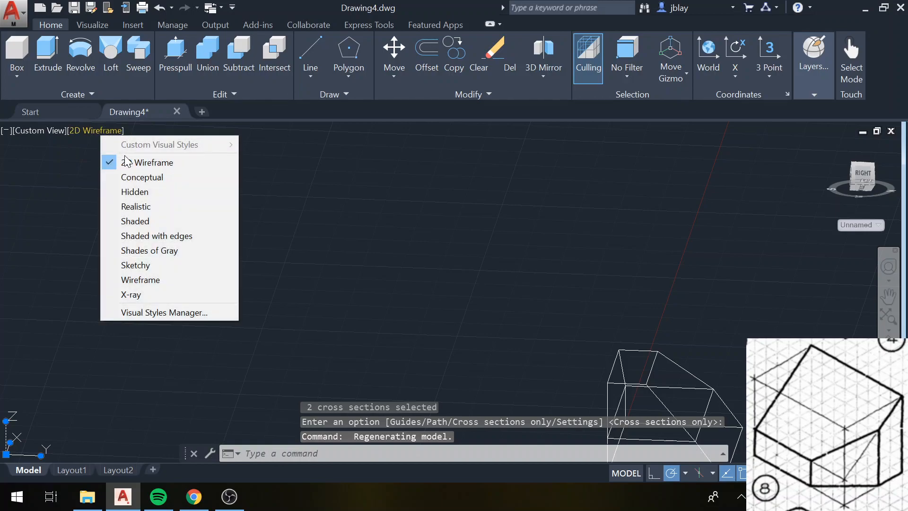
click(164, 179)
mouse_move(780, 353)
middle_down()
mouse_move(752, 326)
mouse_move(513, 249)
mouse_move(452, 154)
mouse_move(479, 397)
mouse_move(383, 318)
middle_up()
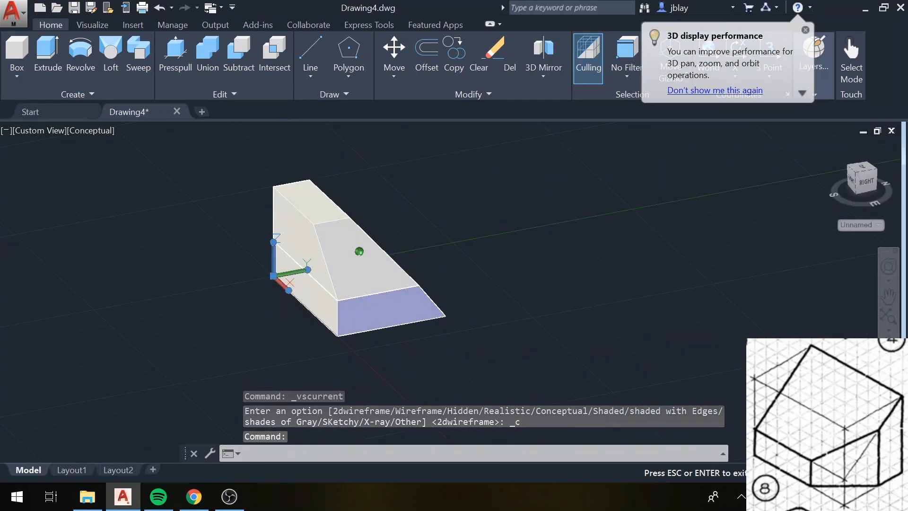
- Undo the Conceptual style change and the loft between the middle and bottom rectangles
key(ctrl+z)
key(ctrl+z)
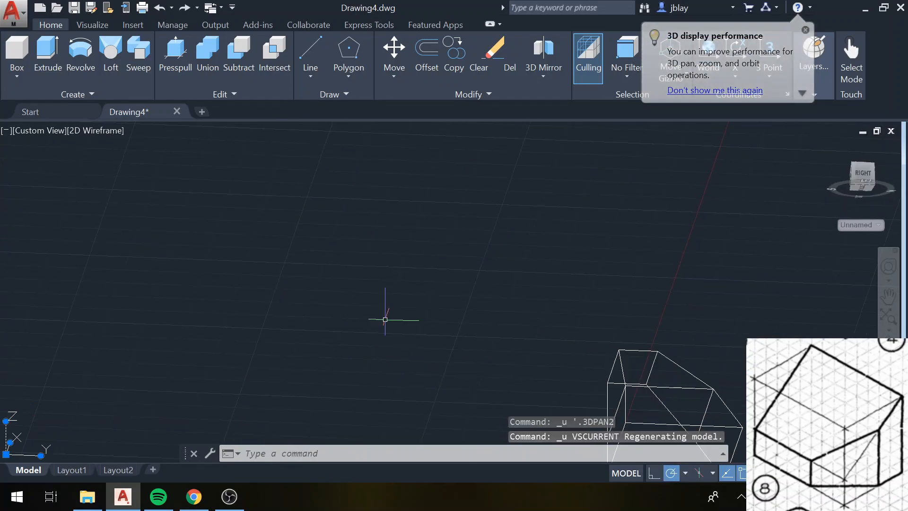
key(ctrl+z)
middle_drag(579, 308, 376, 130)
scroll(404, 242, down, 4)
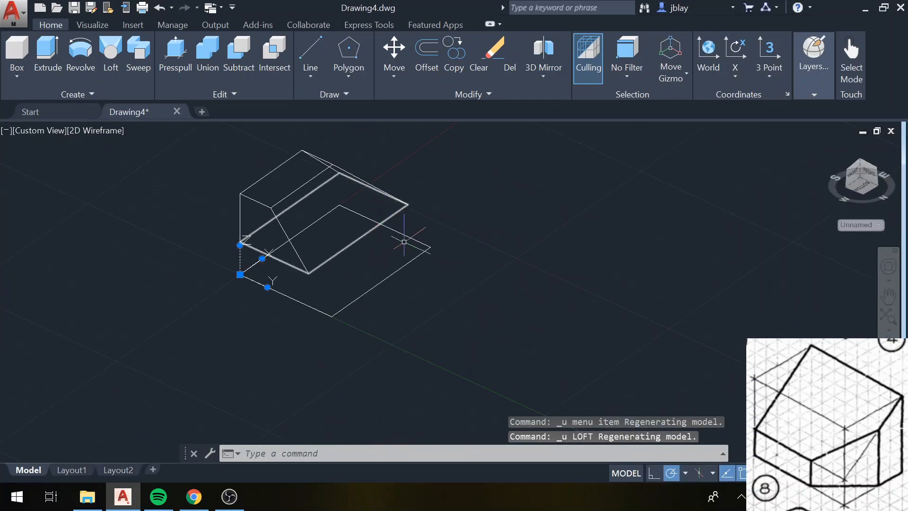
shift+middle_drag(421, 241, 413, 297)
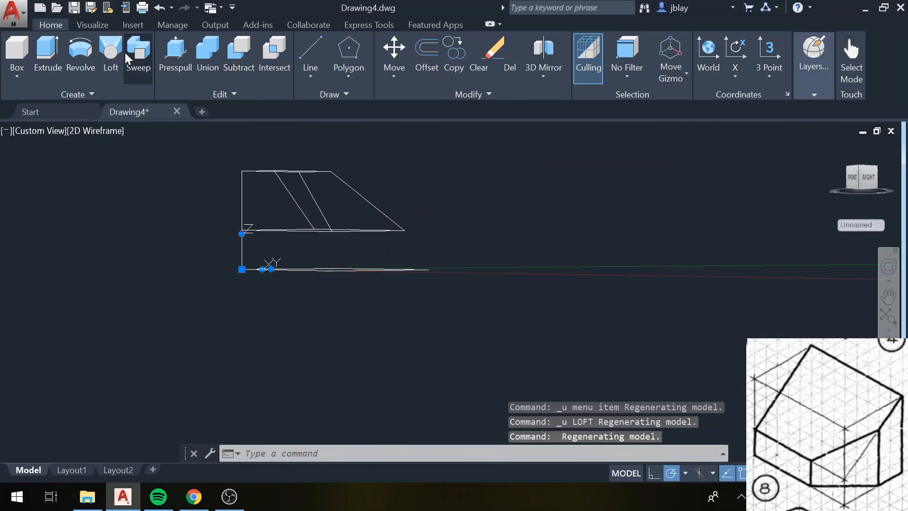
- Loft a solid from the middle rectangle to the bottom rectangle below the upper solid, using cross sections only
click(108, 54)
shift+middle_drag(408, 267, 402, 215)
click(377, 208)
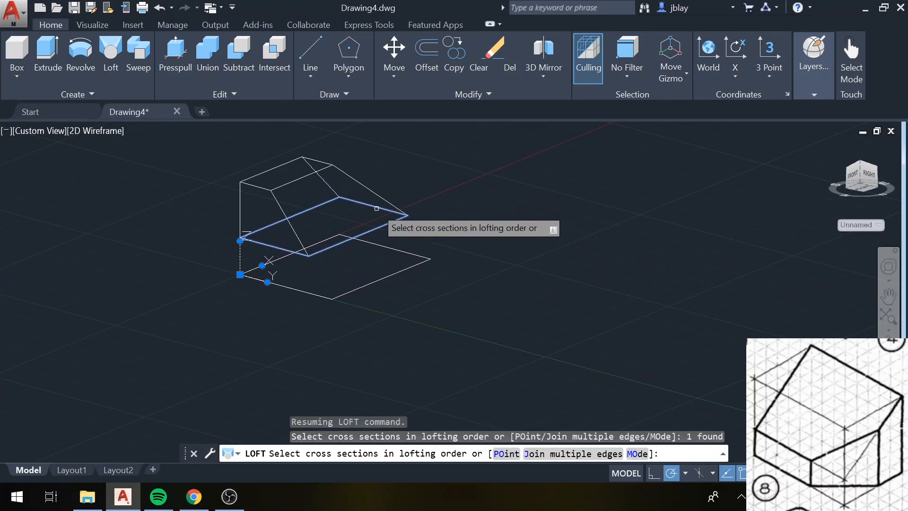
click(382, 243)
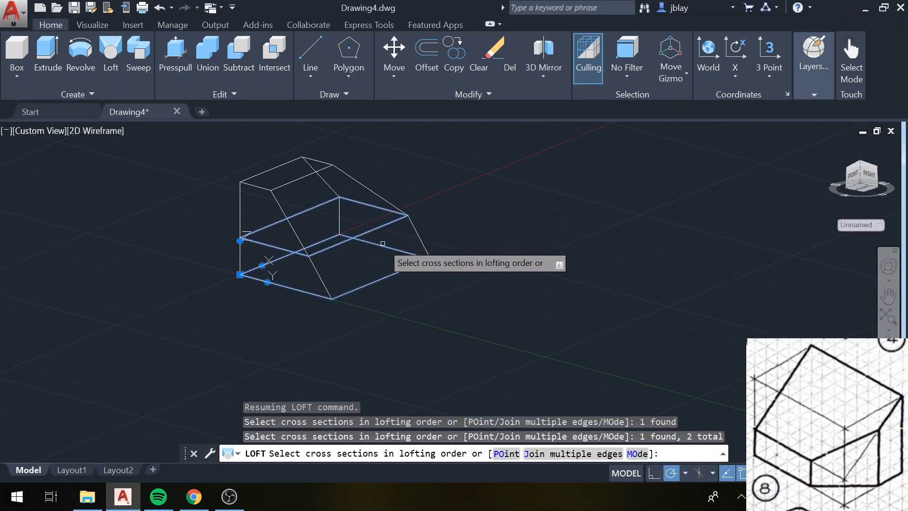
key(Return)
key(Return)
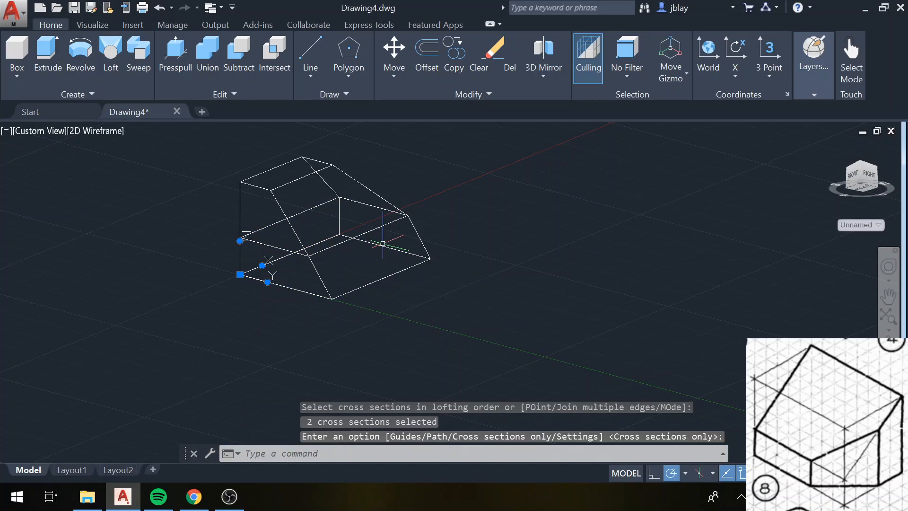
- Switch the visual style to Conceptual and inspect the two stacked lofted solids from above
shift+middle_drag(412, 229, 208, 200)
click(111, 134)
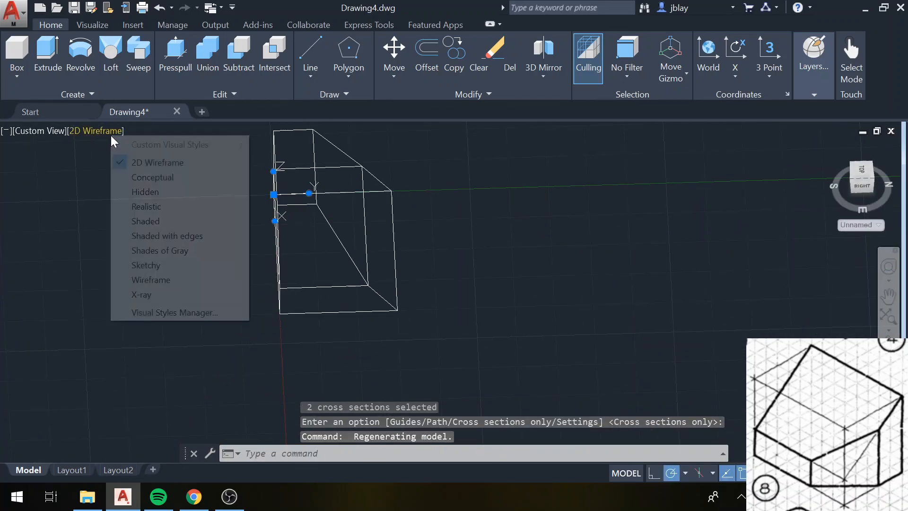
click(141, 176)
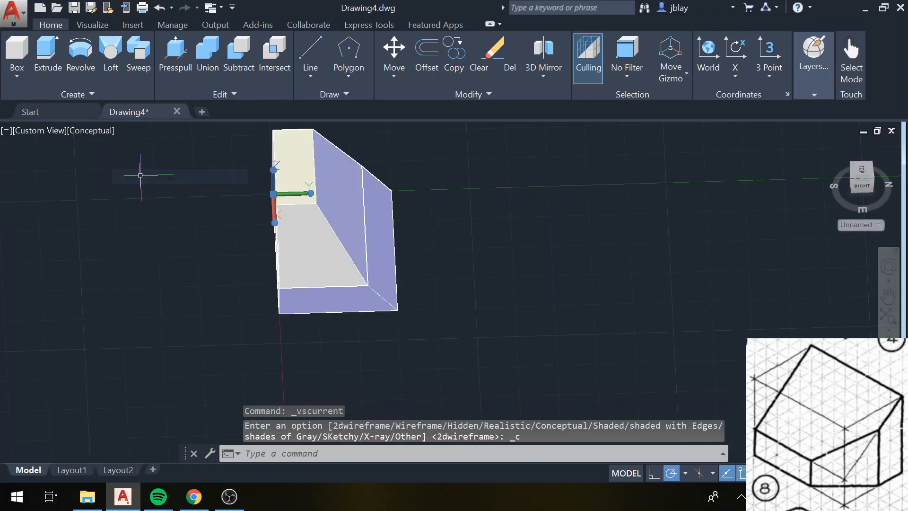
shift+middle_drag(143, 186, 458, 356)
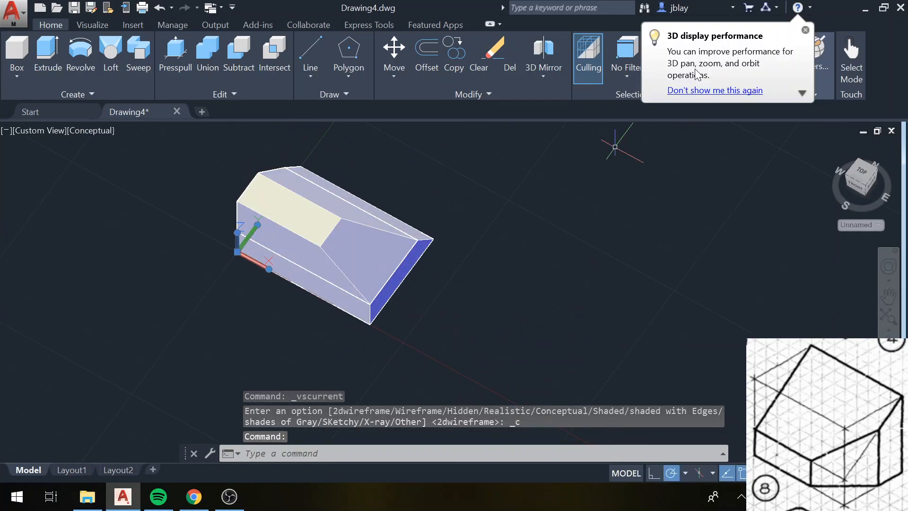
- Union the upper and lower lofted solids into one solid
text(un)
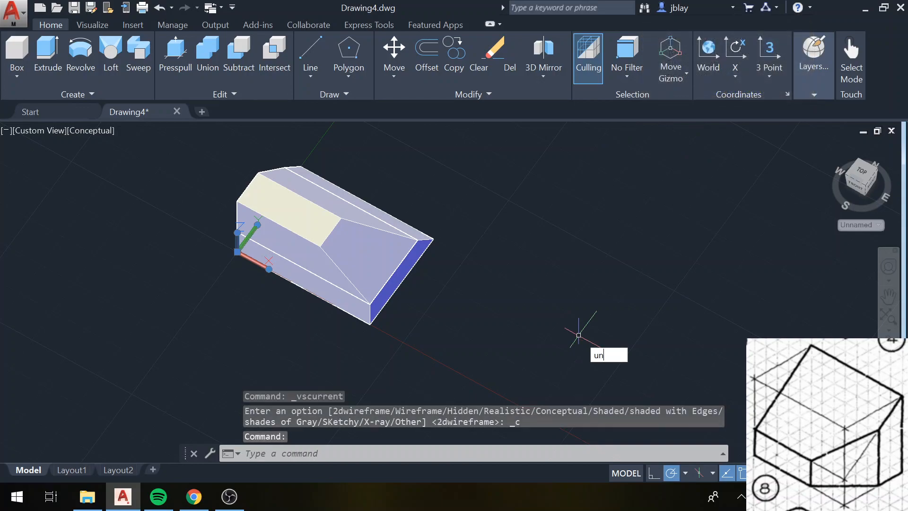
text(ion)
key(Return)
click(397, 260)
click(408, 263)
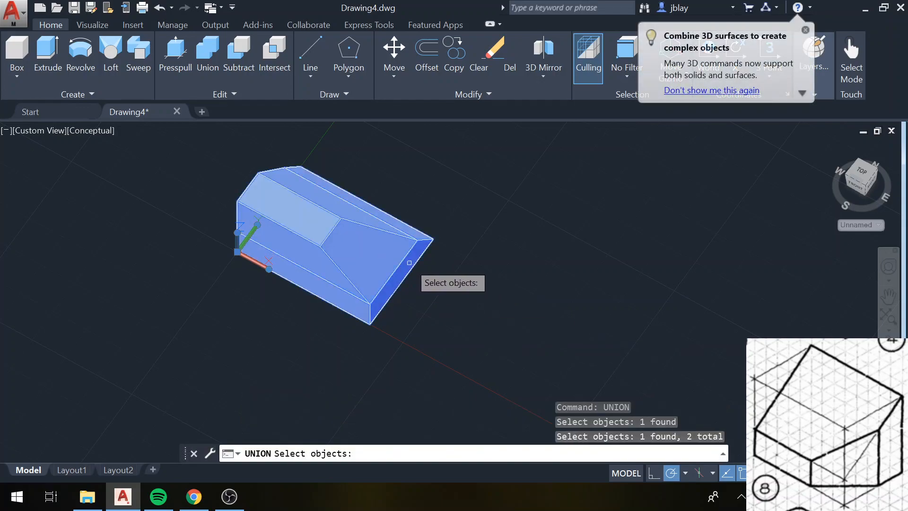
key(Return)
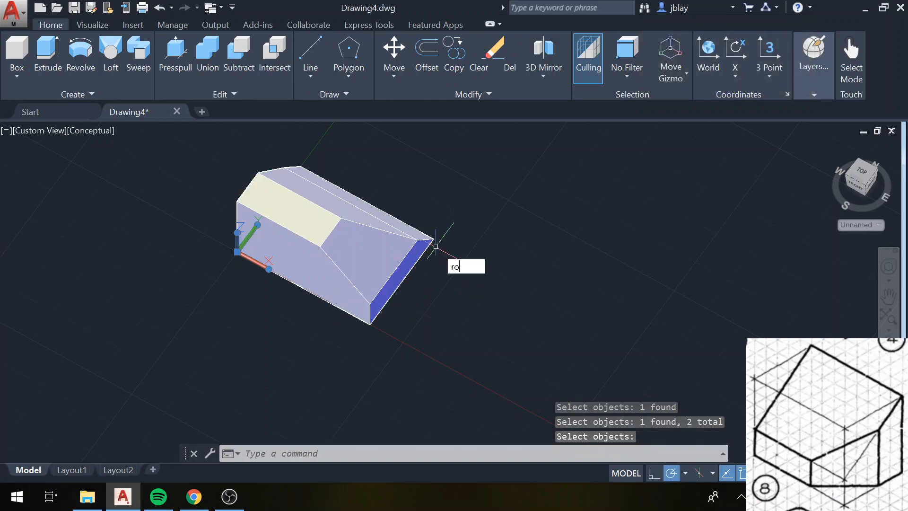
- Rotate the united solid 90 degrees in 3D about its long base edge along the X axis
key(Down)
key(Return)
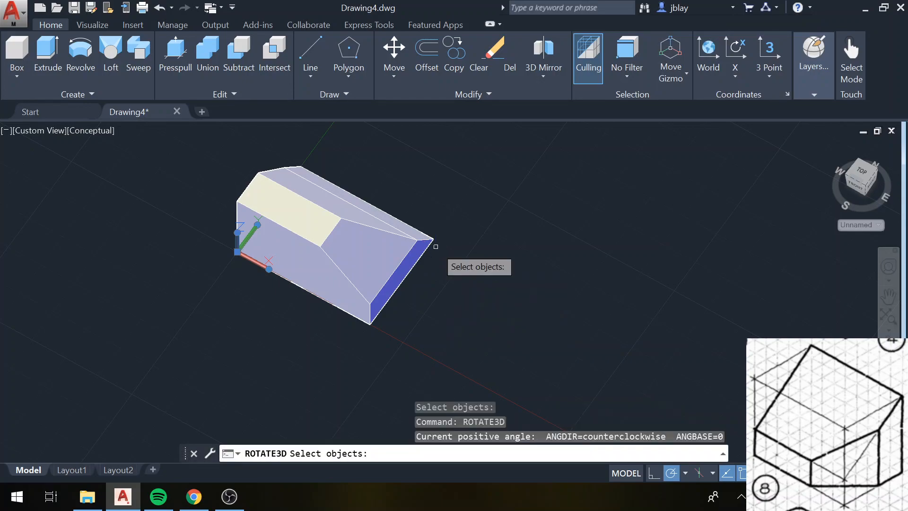
click(391, 257)
key(Return)
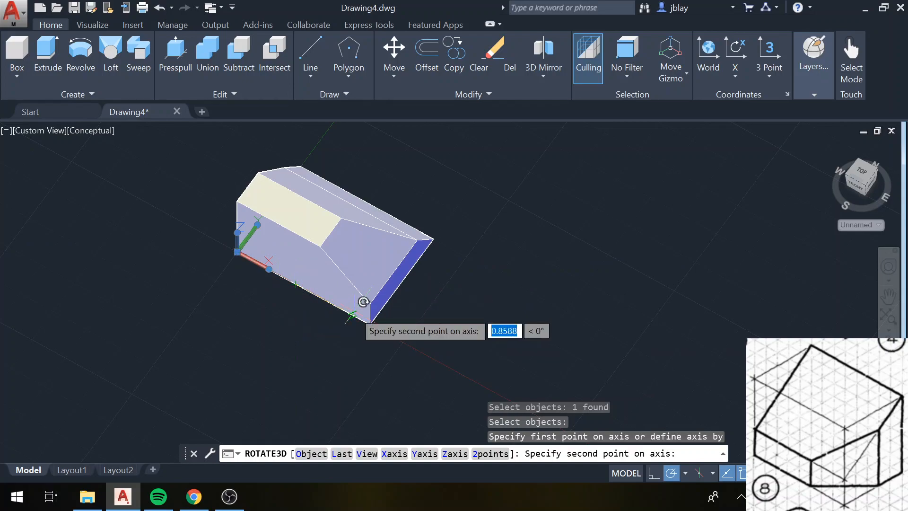
click(354, 309)
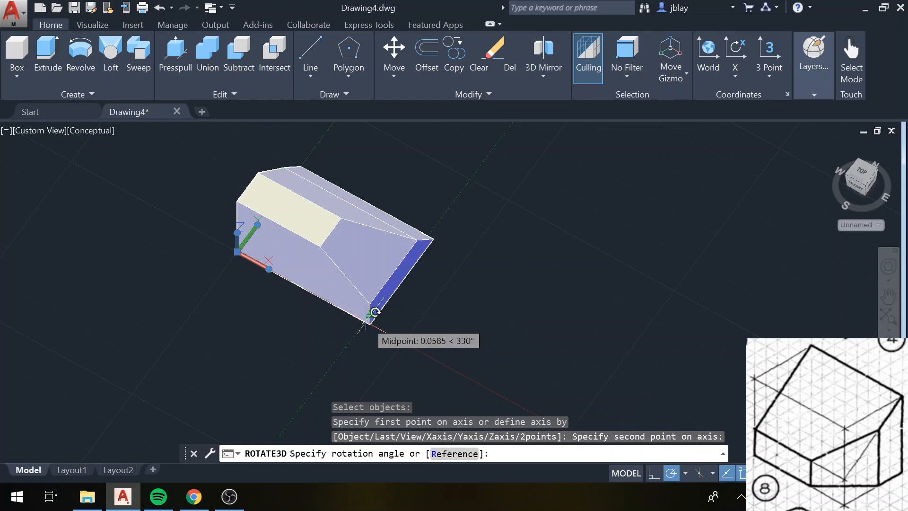
text(90)
key(Return)
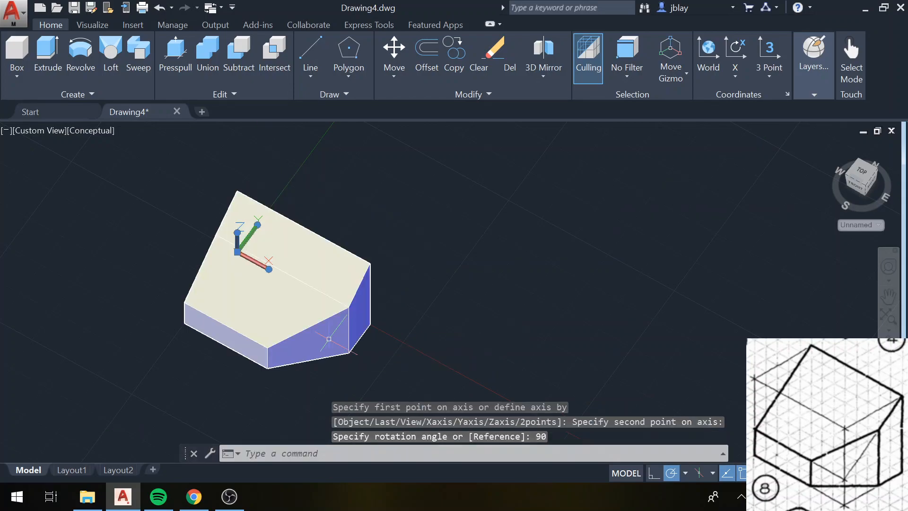
- Examine the rotated block's sloped faces up close and in the Front, Right, Top and SE Isometric views against the reference
shift+middle_drag(365, 355, 389, 284)
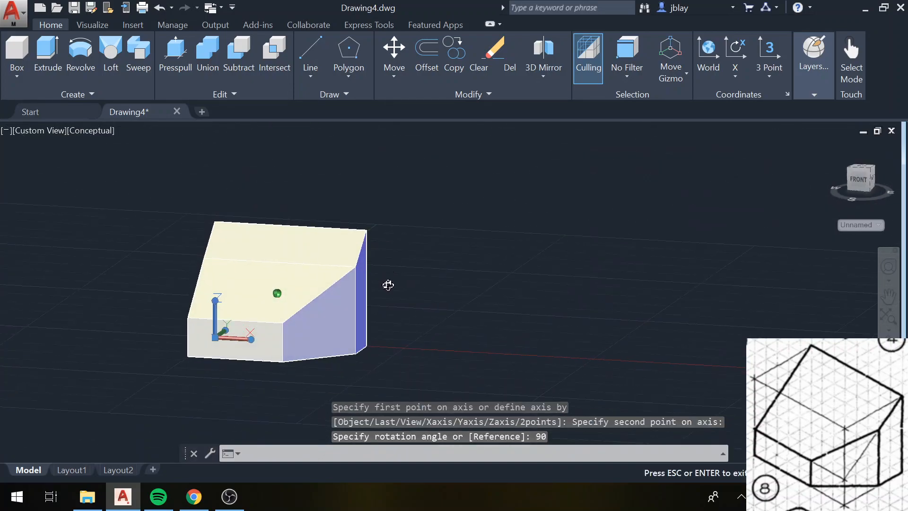
scroll(357, 283, up, 5)
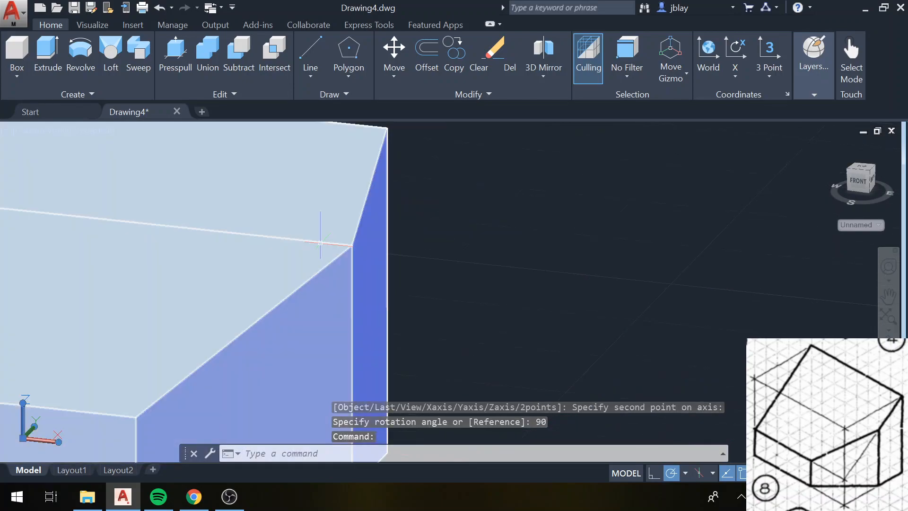
shift+middle_drag(320, 242, 229, 228)
key(Escape)
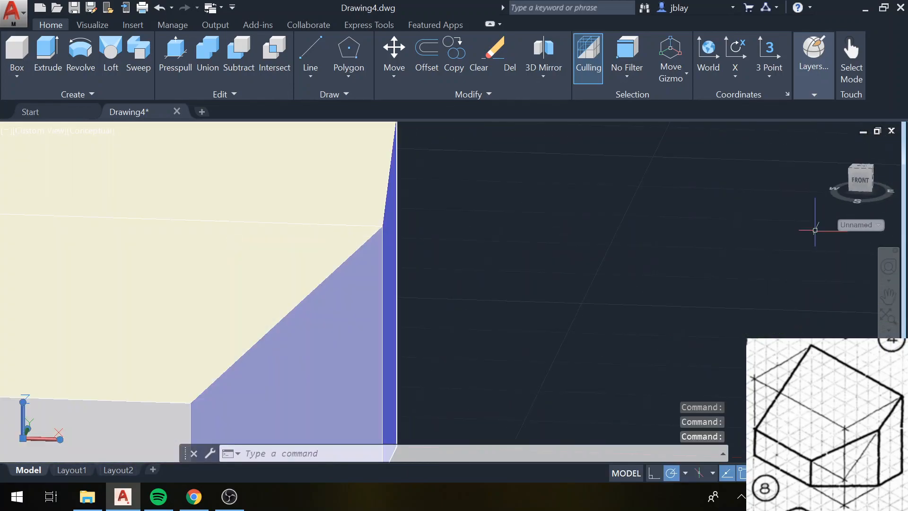
scroll(867, 189, down, 1)
click(867, 187)
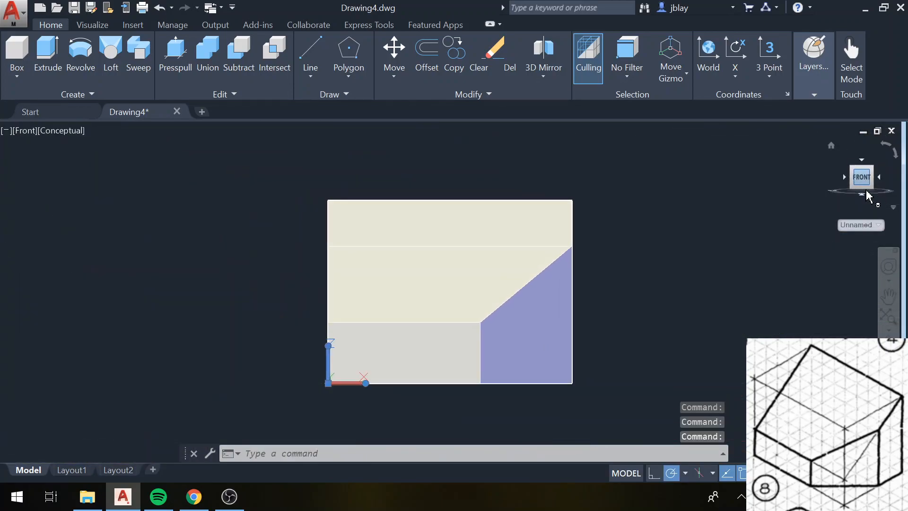
click(878, 177)
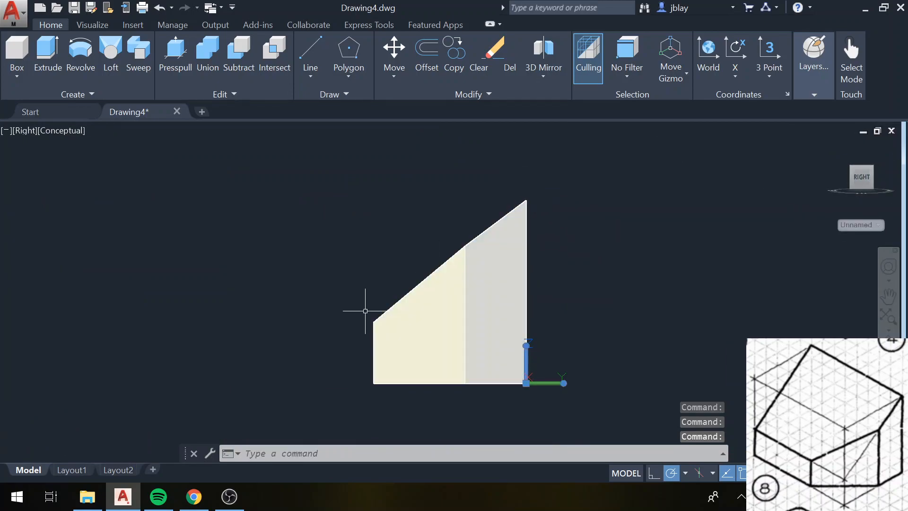
click(845, 180)
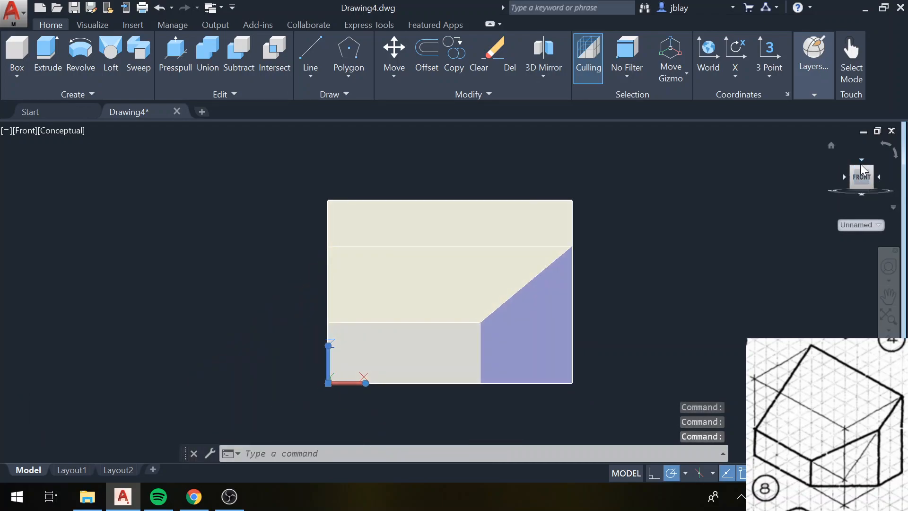
click(861, 166)
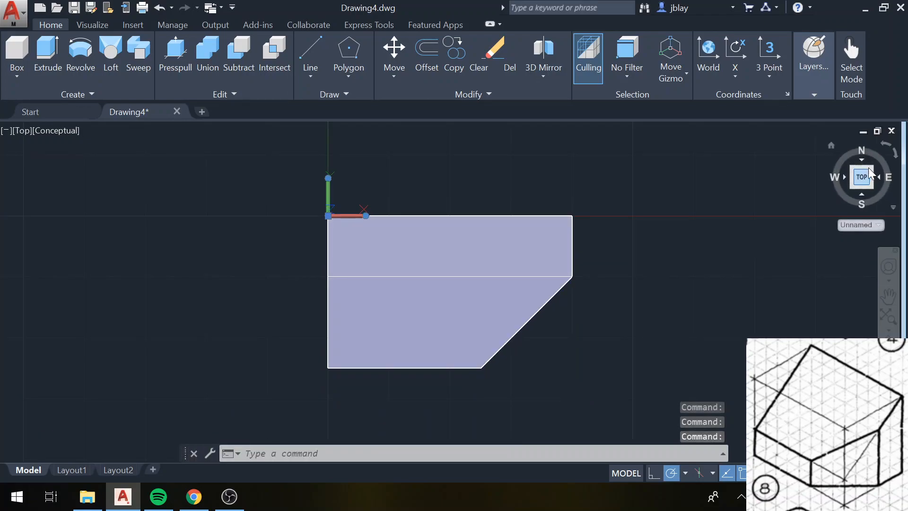
drag(873, 190, 856, 184)
click(853, 179)
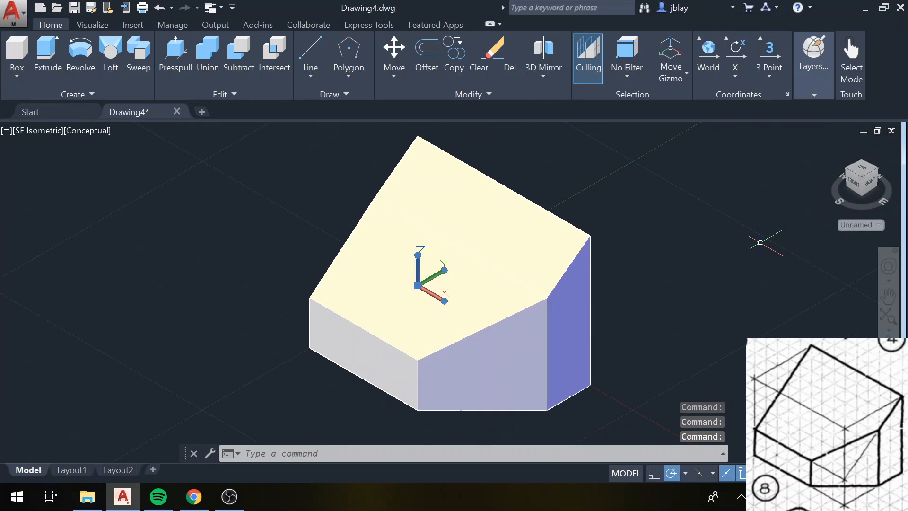
key(Escape)
click(695, 284)
click(697, 279)
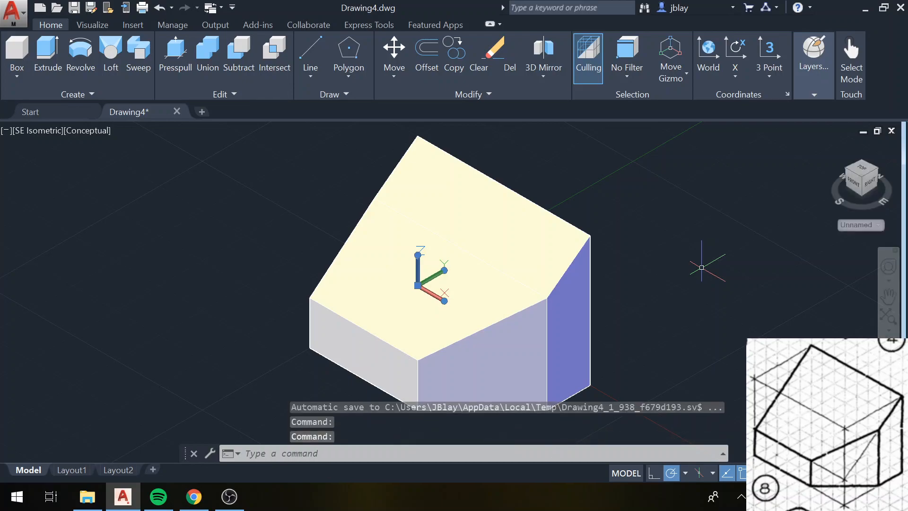
click(229, 496)
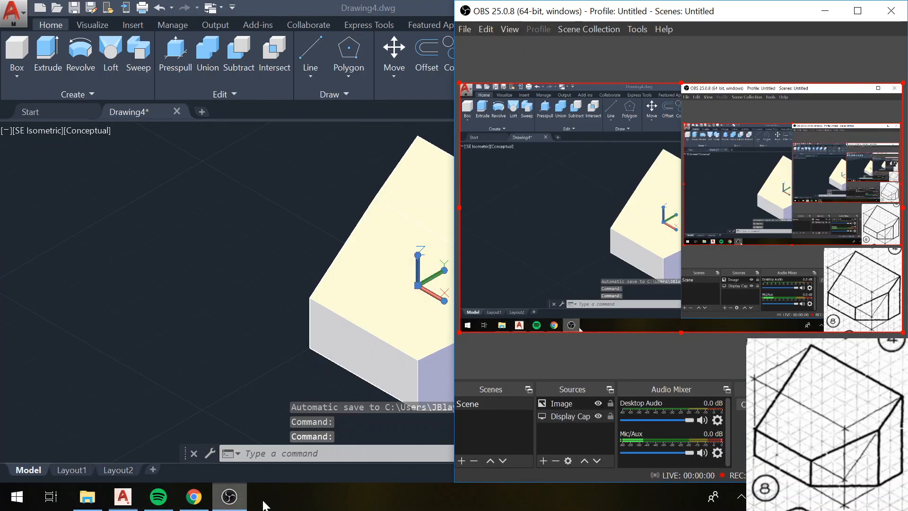